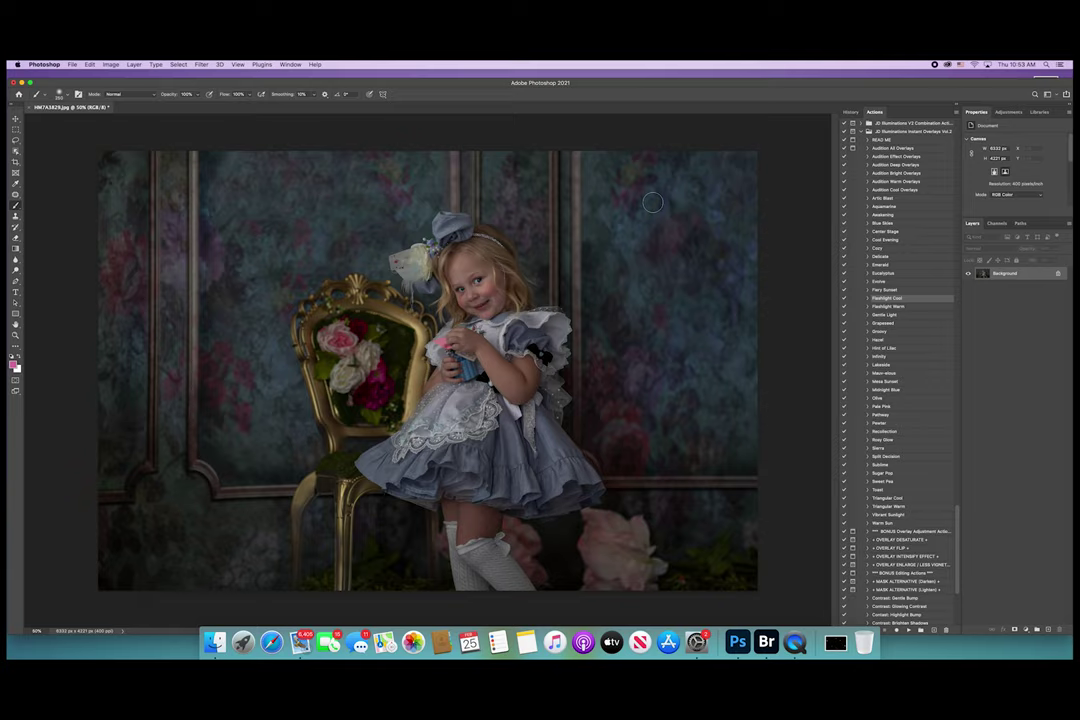
Browse the action sets and select the Cubism (clean cool) finishing tone action
scroll(867, 383, "up", 10)
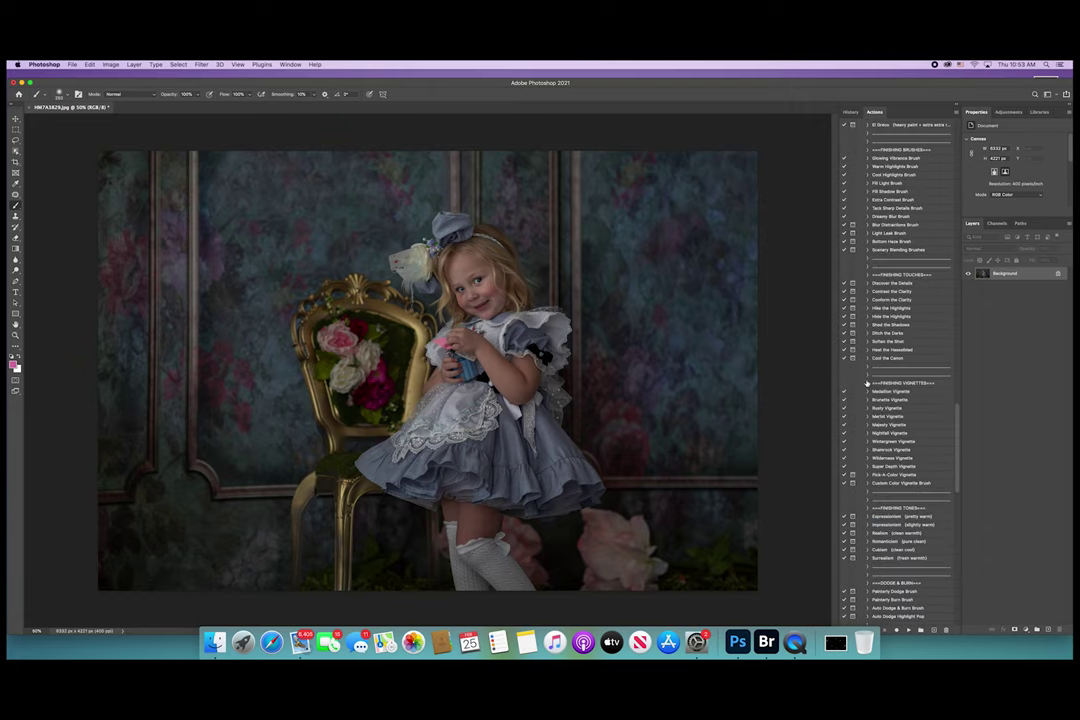
scroll(867, 383, "up", 10)
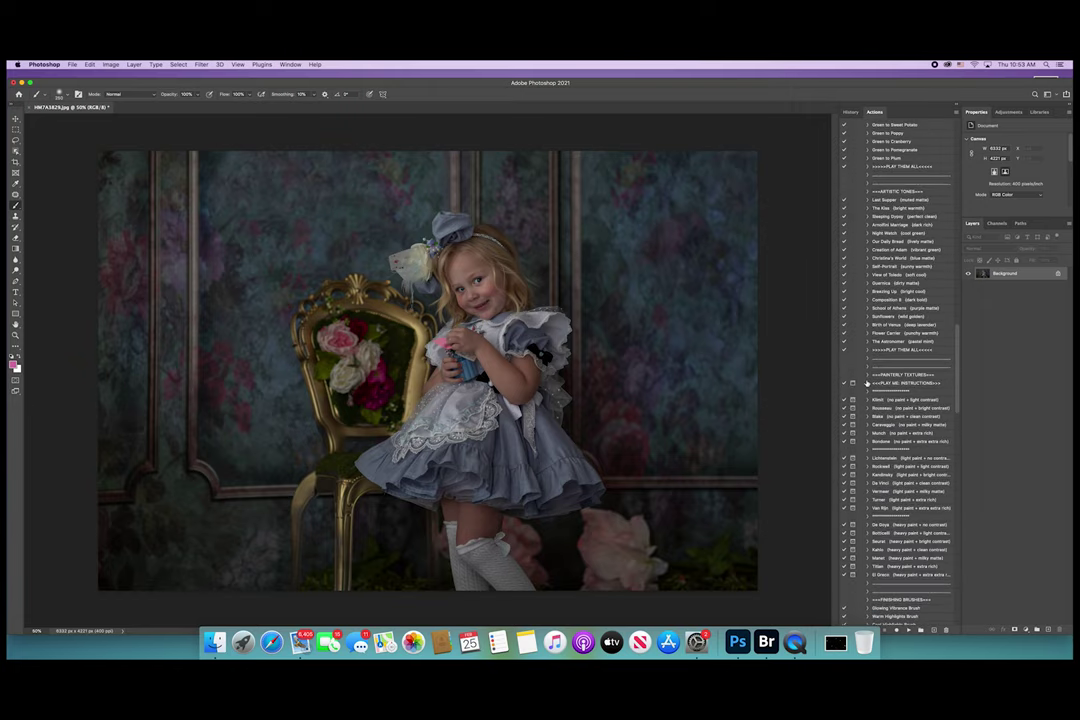
scroll(867, 383, "up", 10)
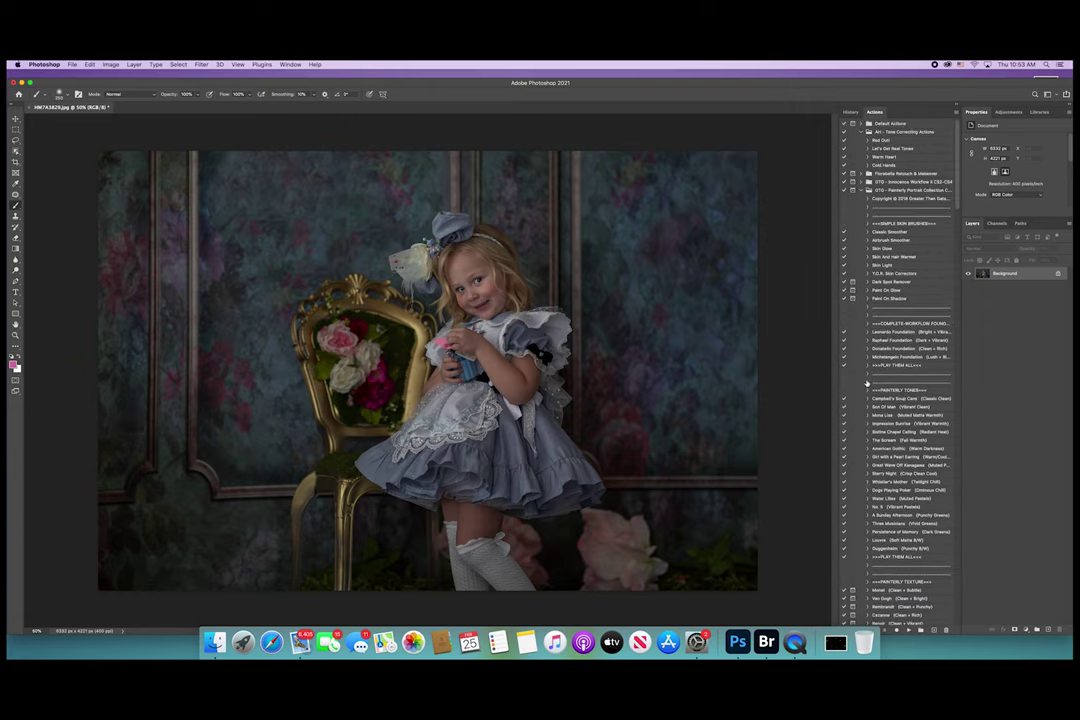
scroll(867, 383, "down", 10)
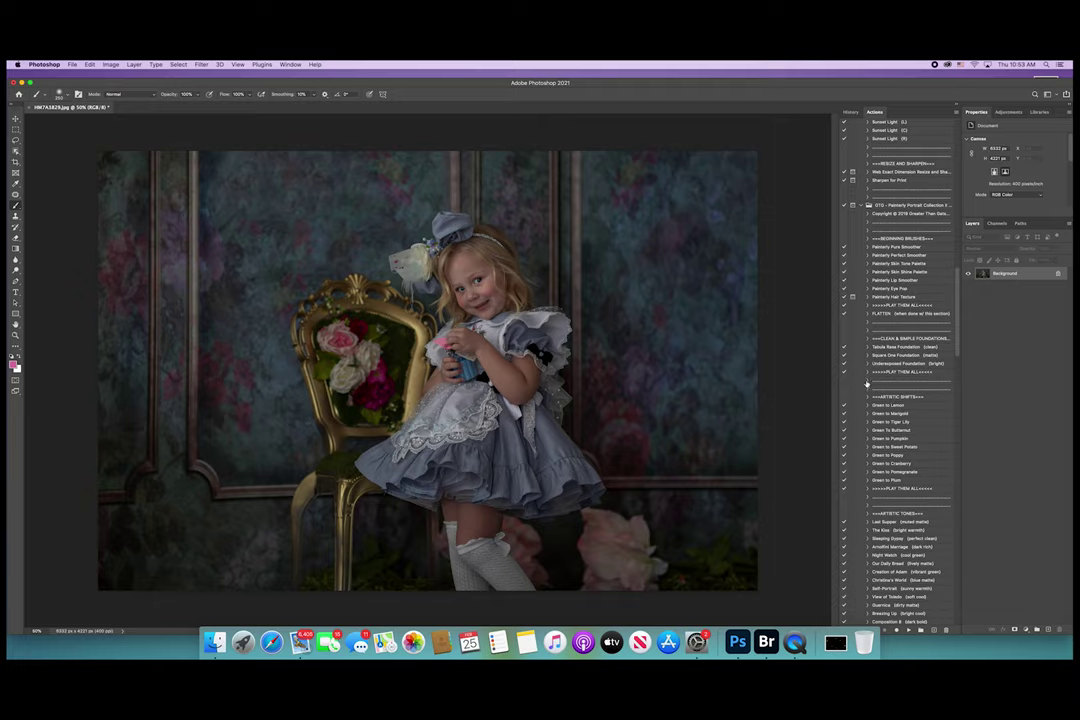
scroll(927, 520, "down", 5)
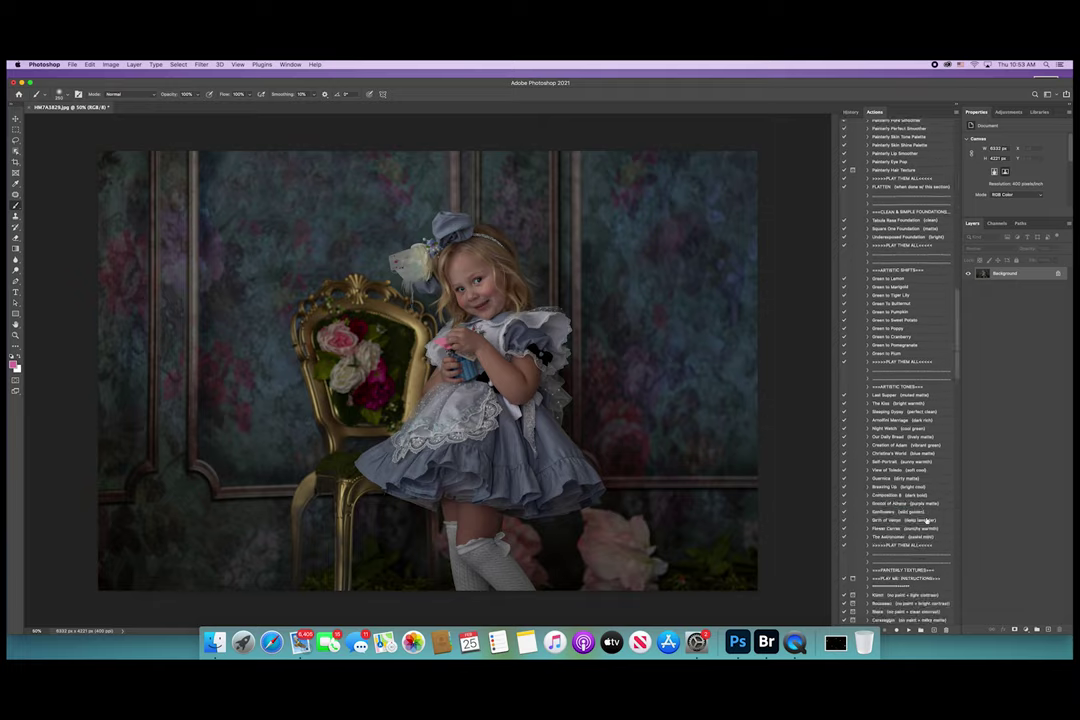
scroll(927, 520, "down", 5)
scroll(927, 520, "down", 10)
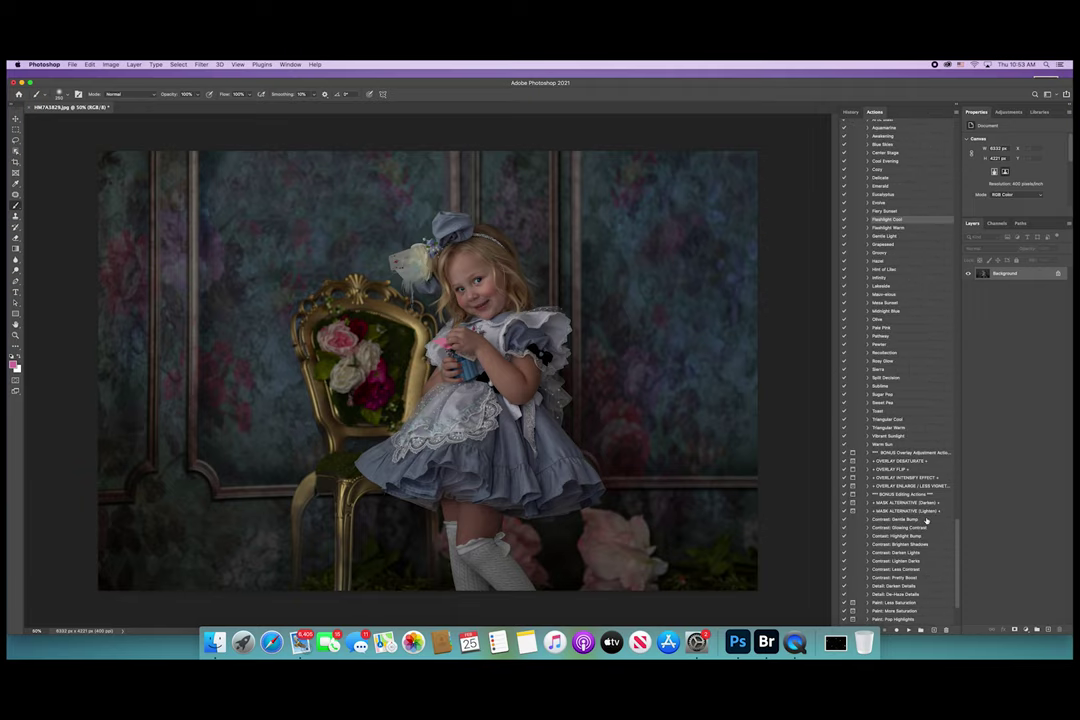
scroll(927, 520, "down", 10)
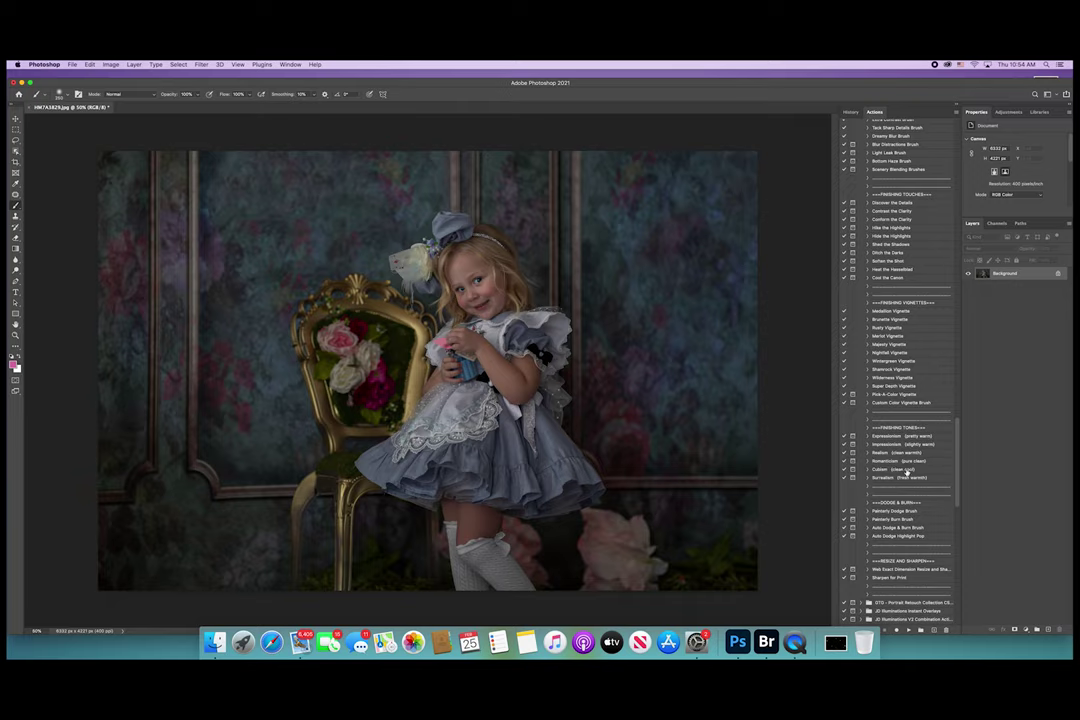
left_click(919, 471)
Play the Cubism (clean cool) action, continuing past the flatten warning, to add its masked group
left_click(908, 631)
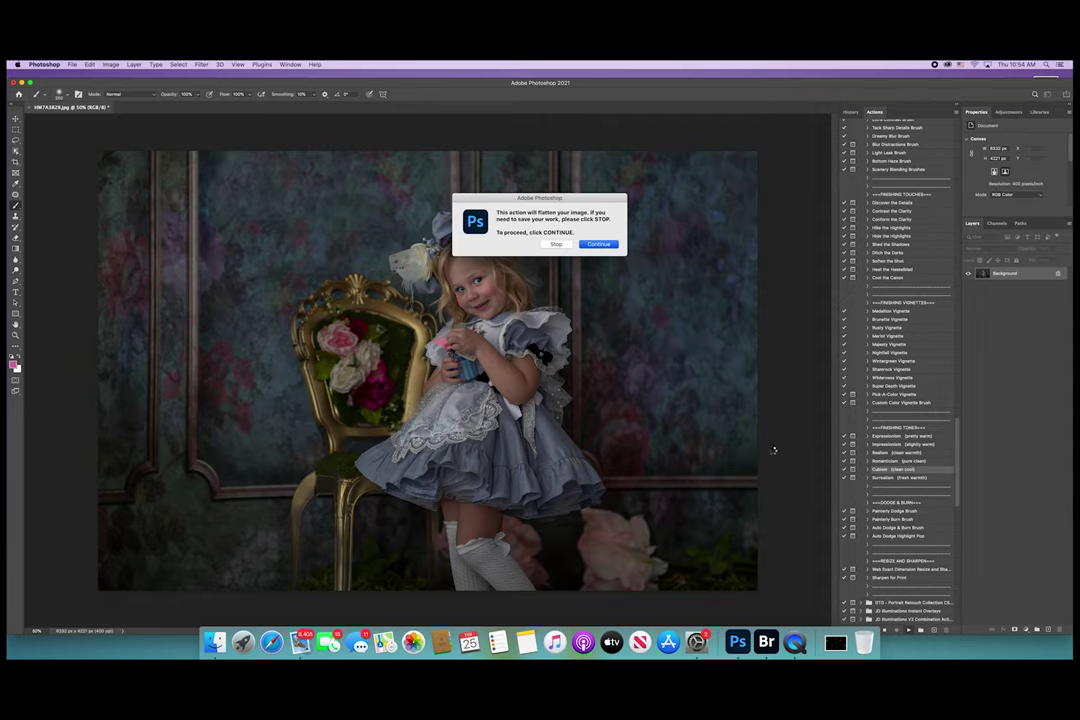
key("Return")
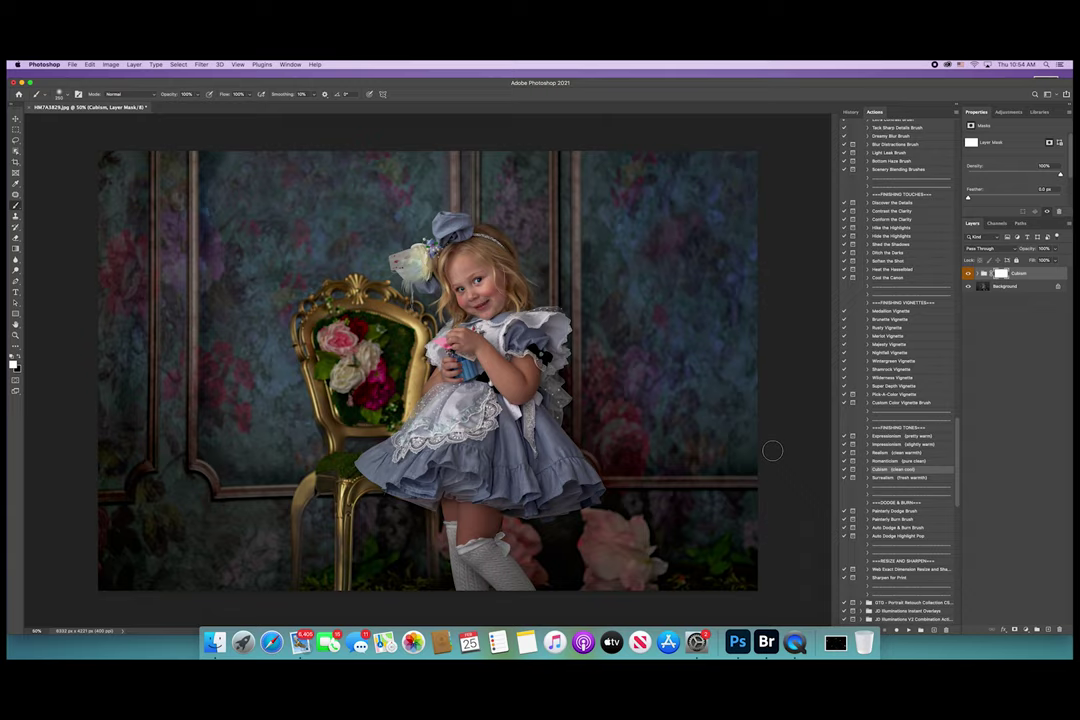
left_click(134, 64)
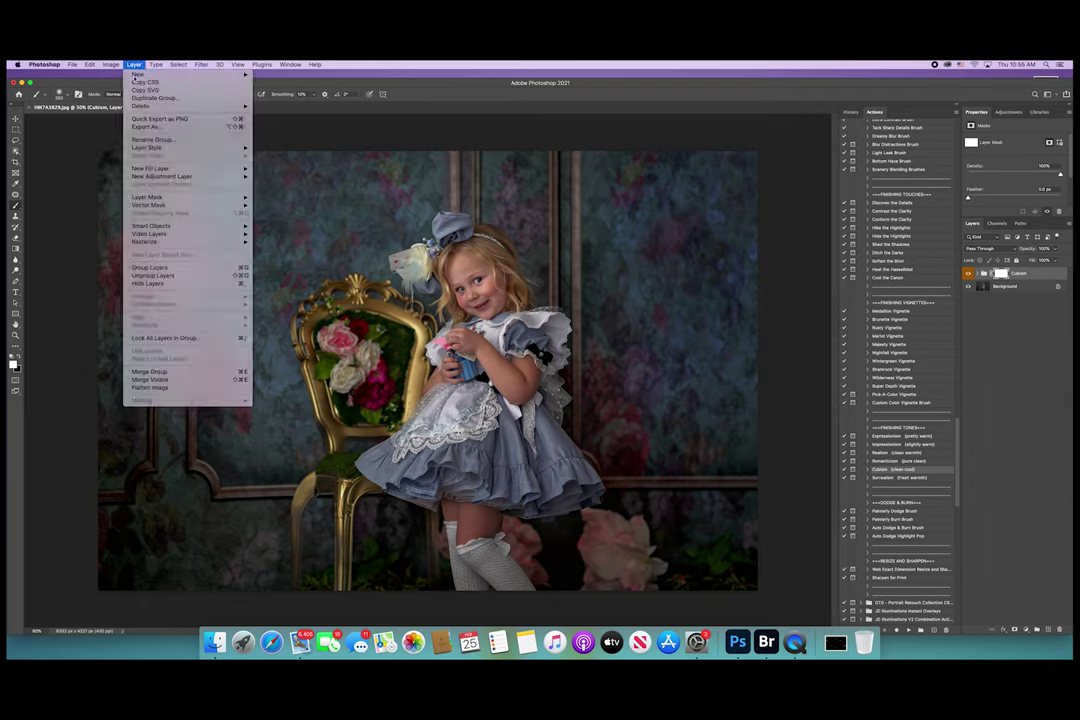
Flatten the image to one Background layer and duplicate it as Layer 1
left_click(153, 388)
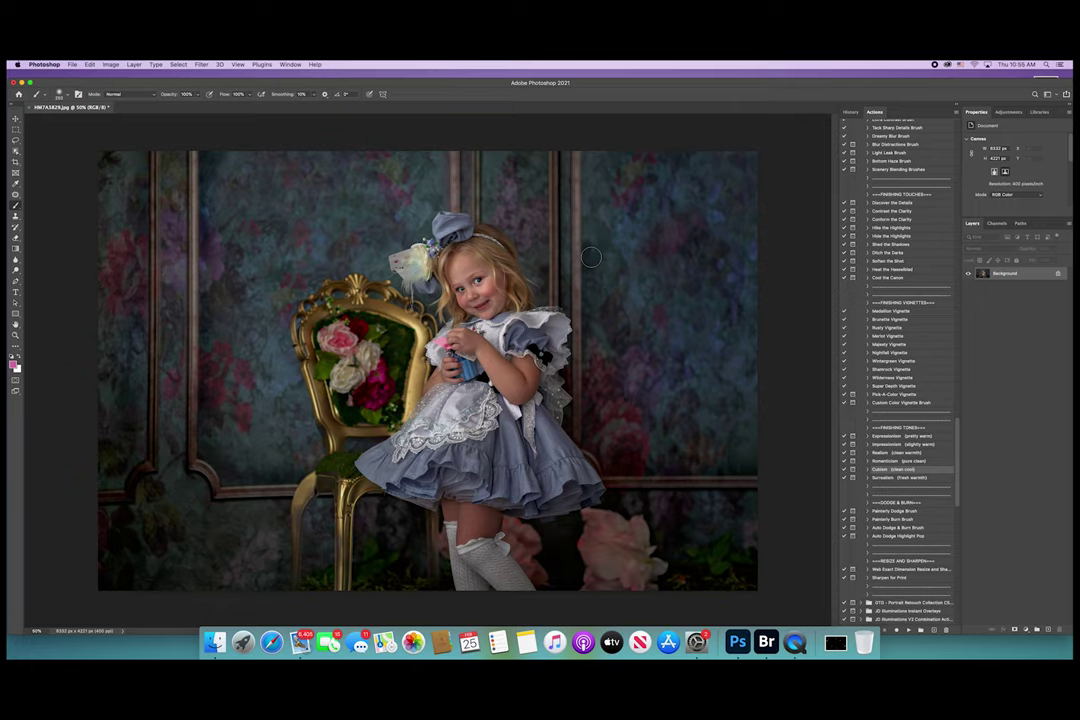
key("super+j")
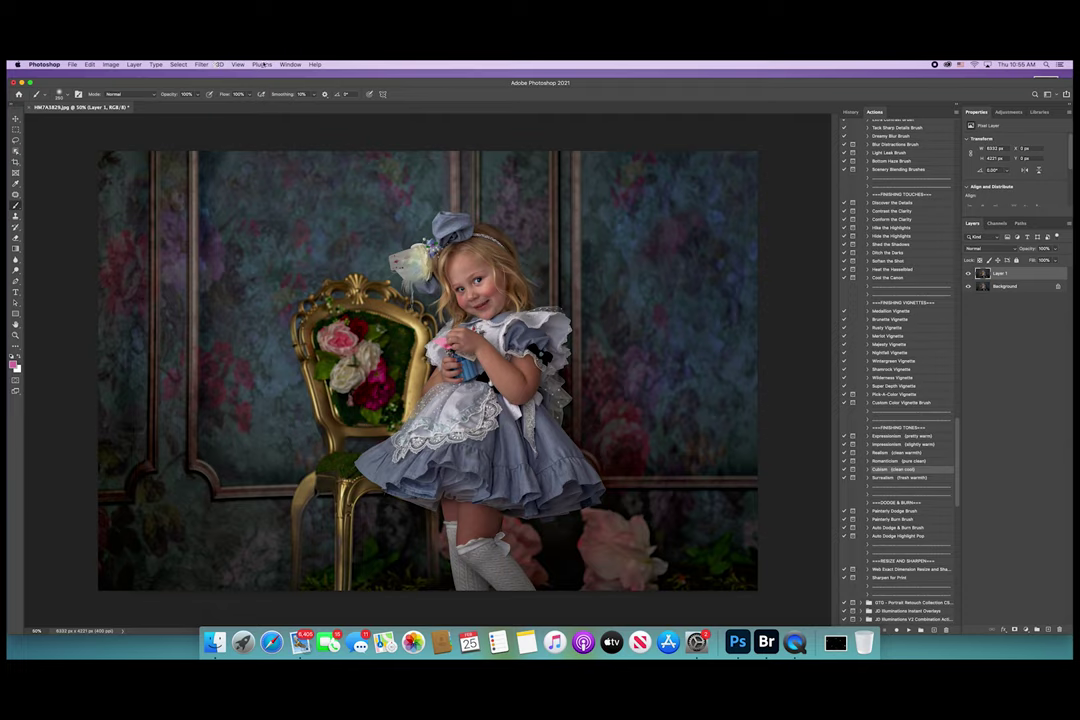
Smooth Layer 1's skin with Portraiture 3 using sampled skin tones, then flatten to Background
left_click(207, 63)
mouse_move(300, 263)
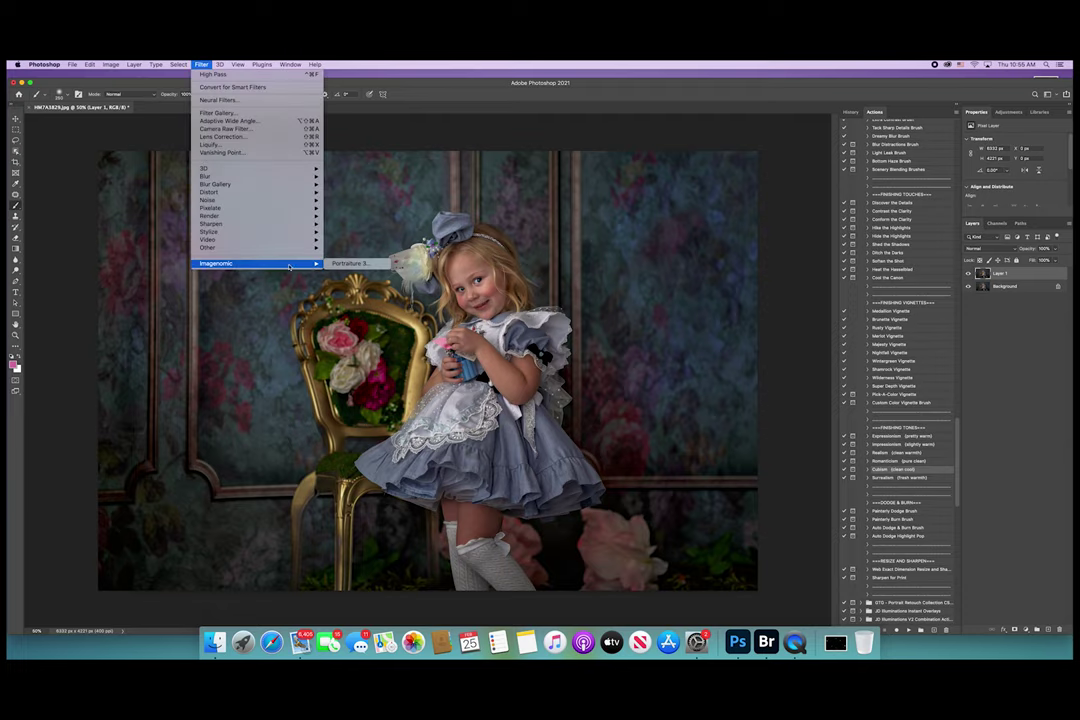
left_click(352, 265)
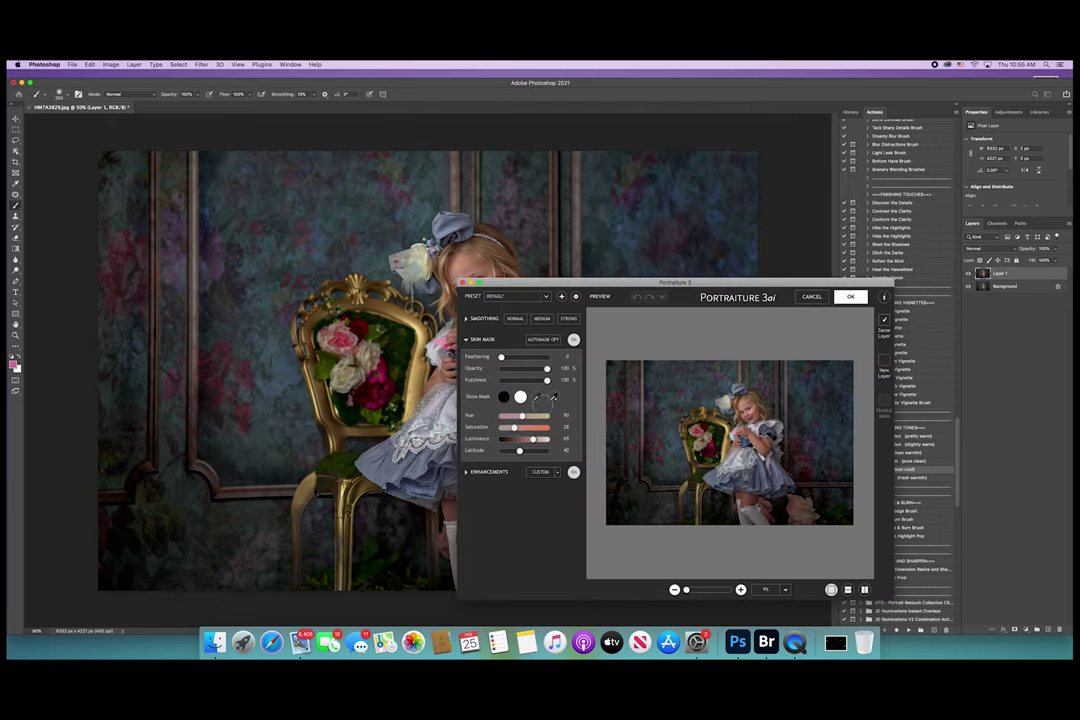
left_click(554, 397)
left_click(452, 356)
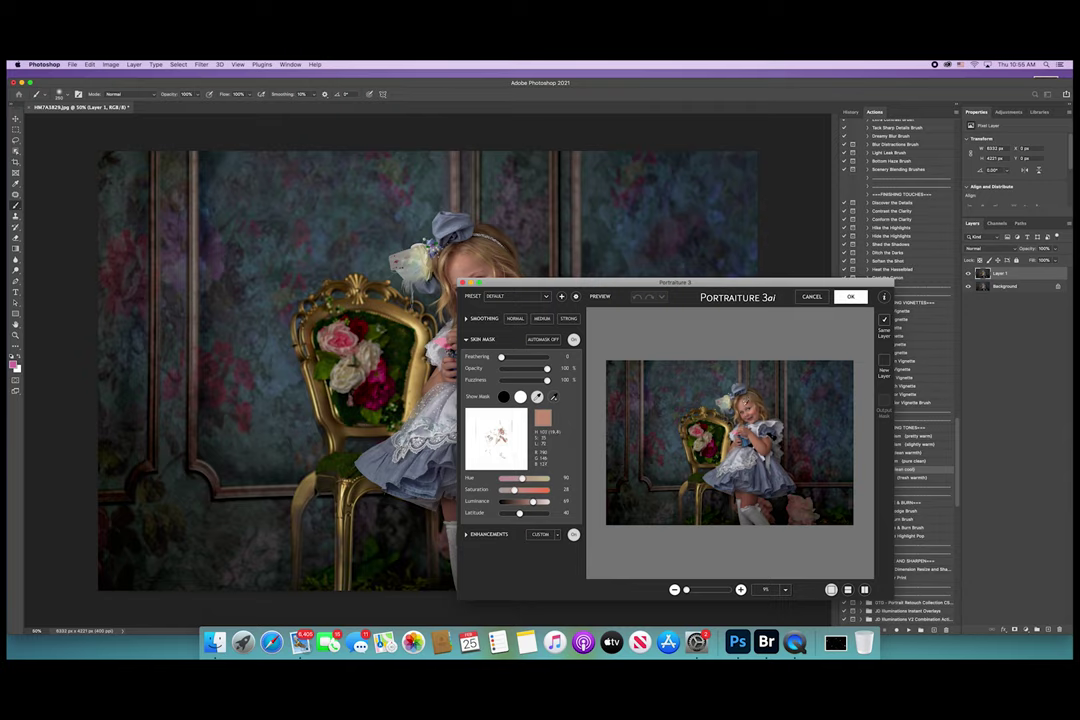
left_click(456, 355)
left_click(420, 370)
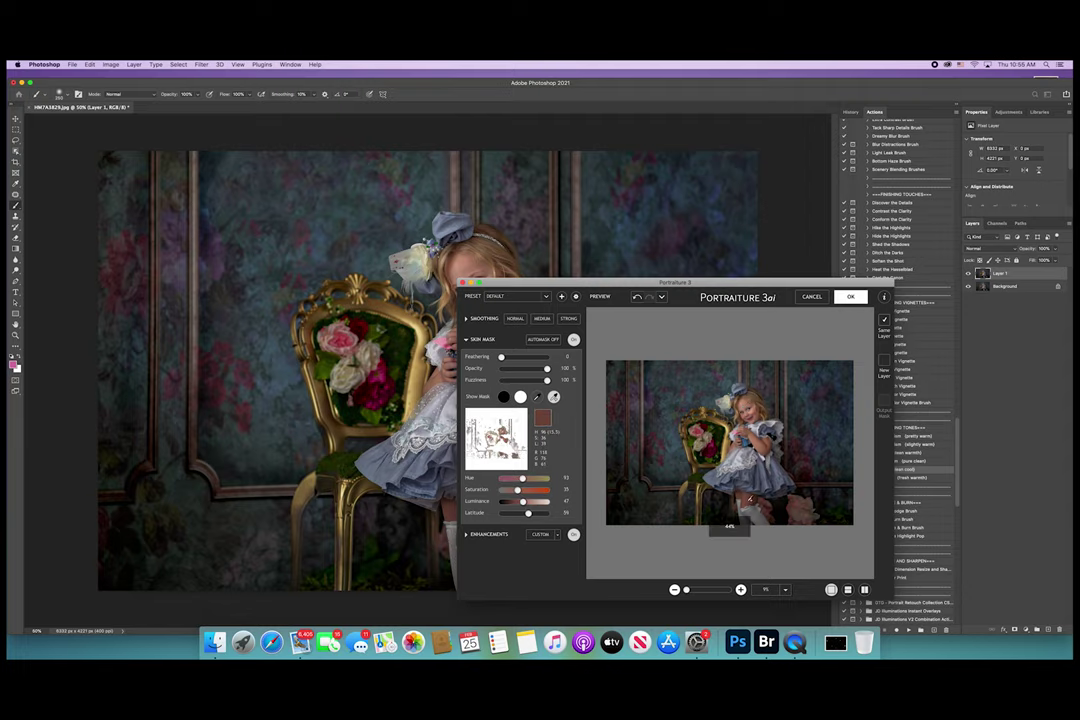
left_click(420, 370)
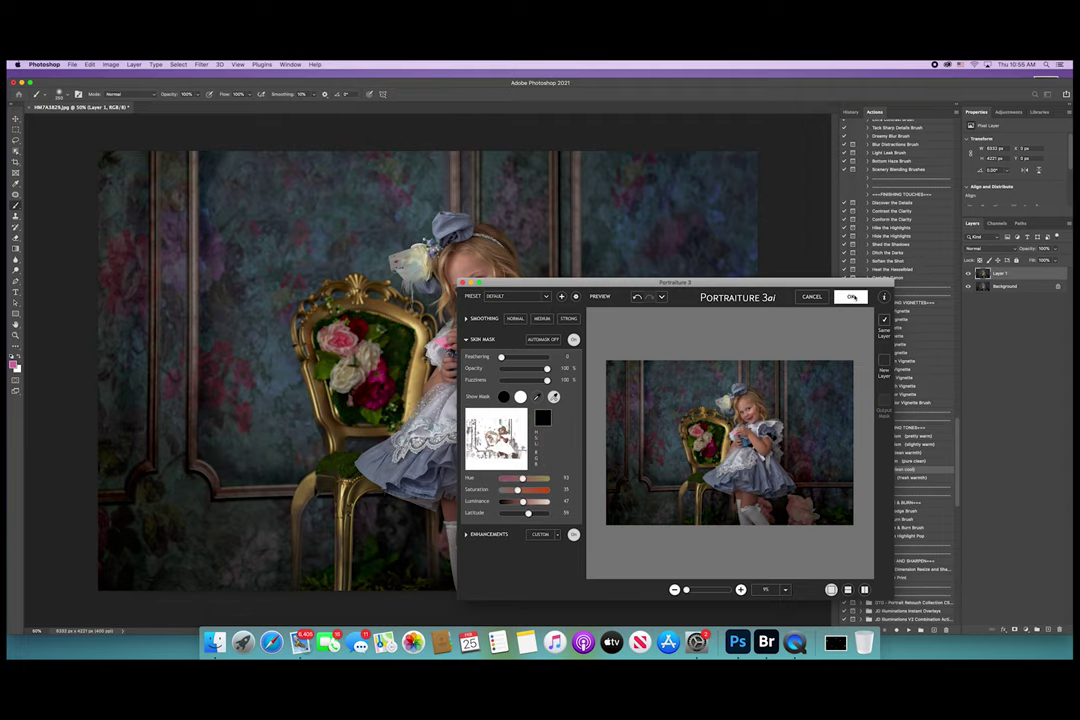
left_click(851, 297)
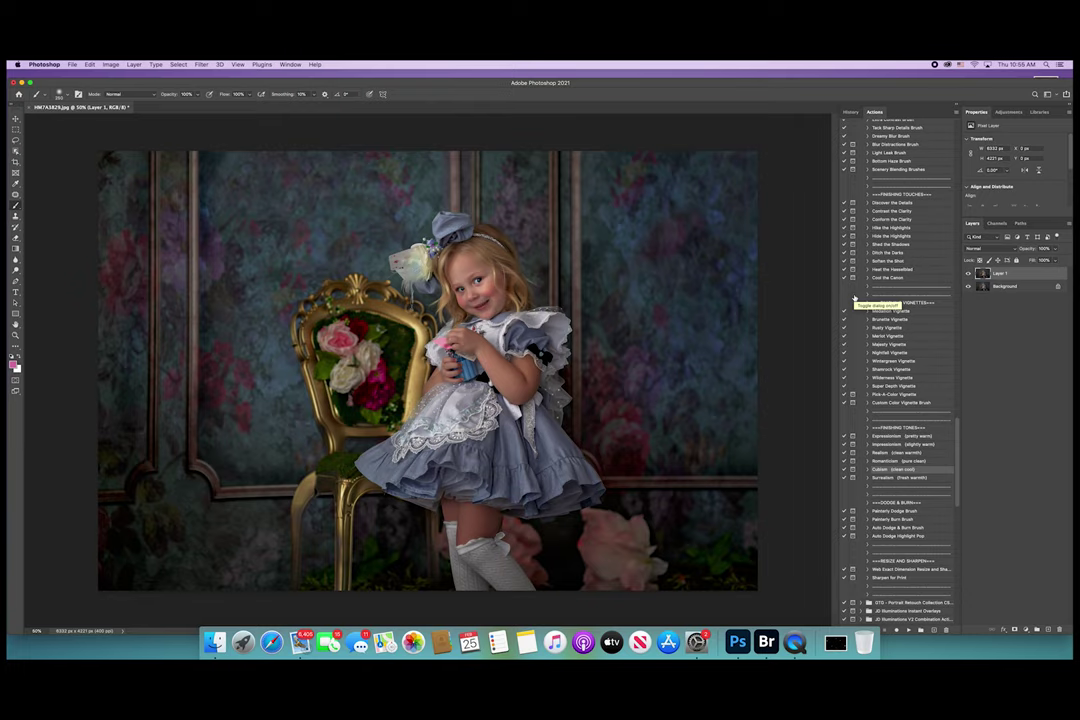
left_click(135, 64)
left_click(155, 386)
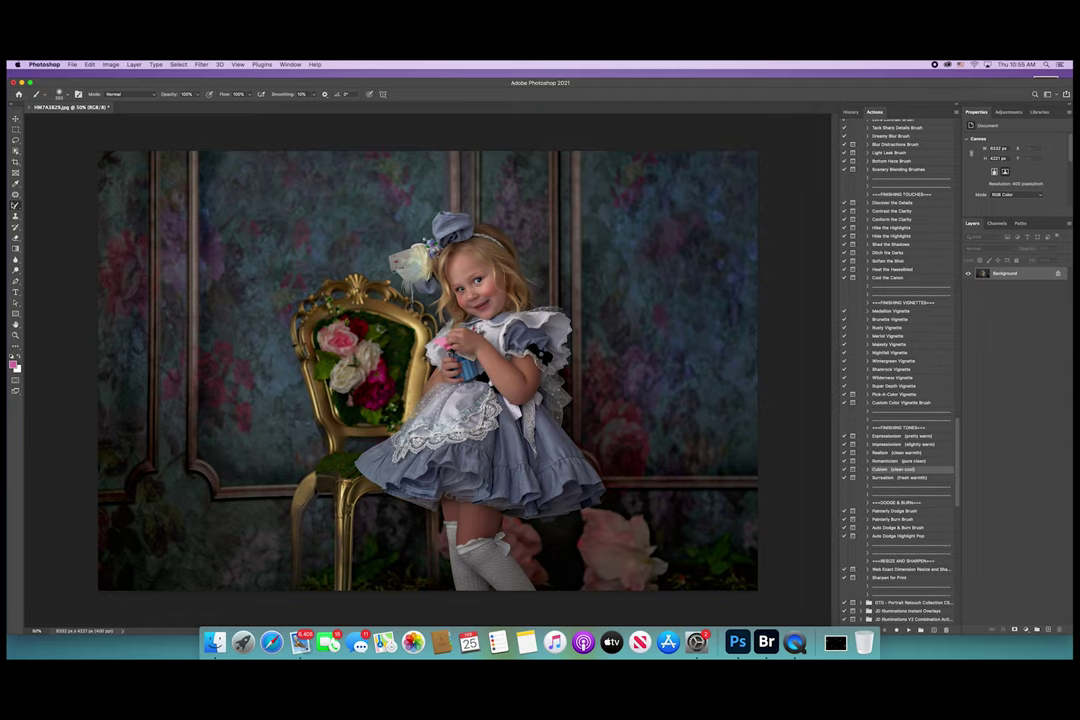
Switch to the Spot Healing Brush and shrink its brush size
left_click(14, 195)
left_click_drag(16, 168, 44, 179)
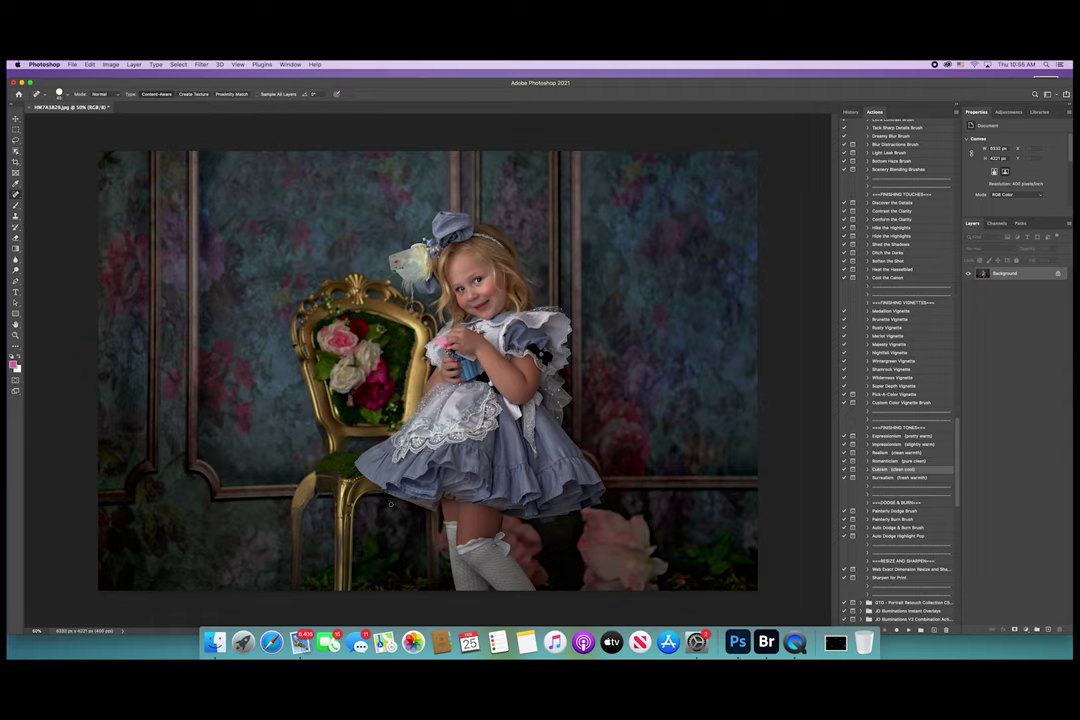
key("bracketleft")
Select the Leonardo Foundation (Bright + Vibrant) action in the Actions panel
scroll(928, 393, "down", 15)
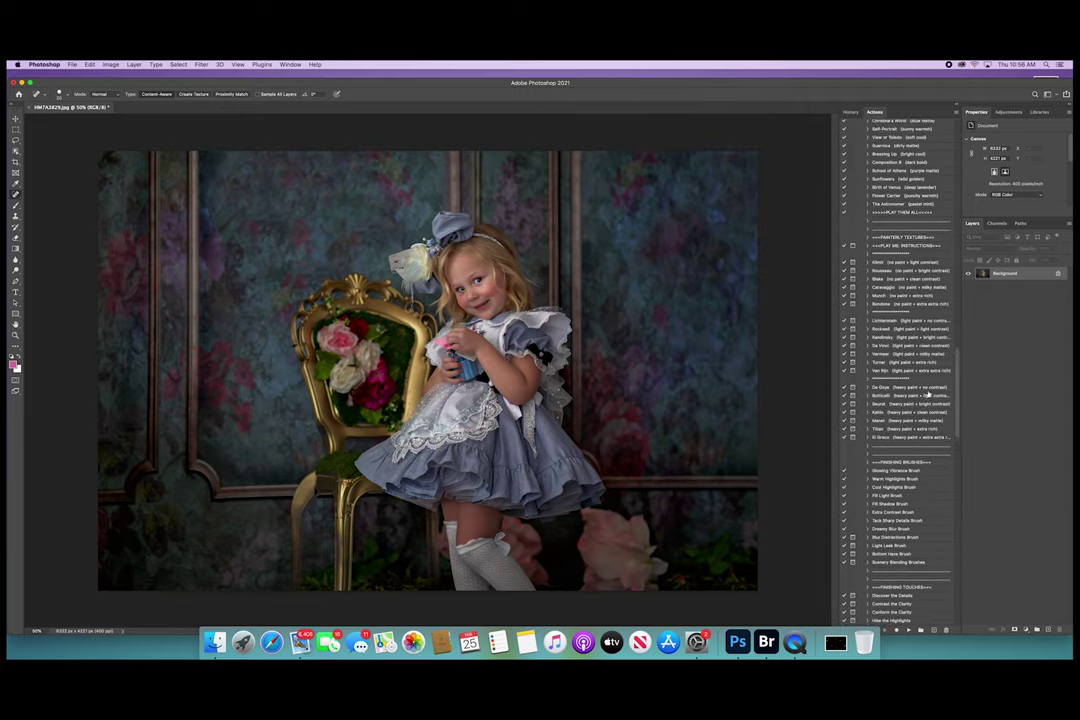
scroll(928, 393, "down", 15)
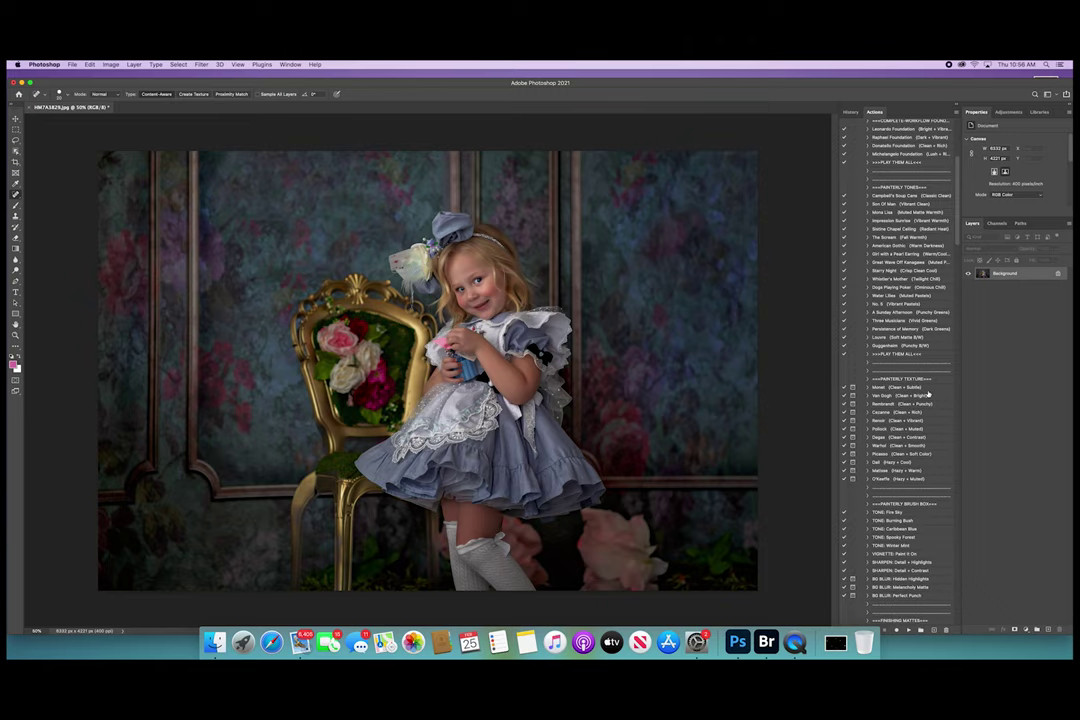
left_click(890, 223)
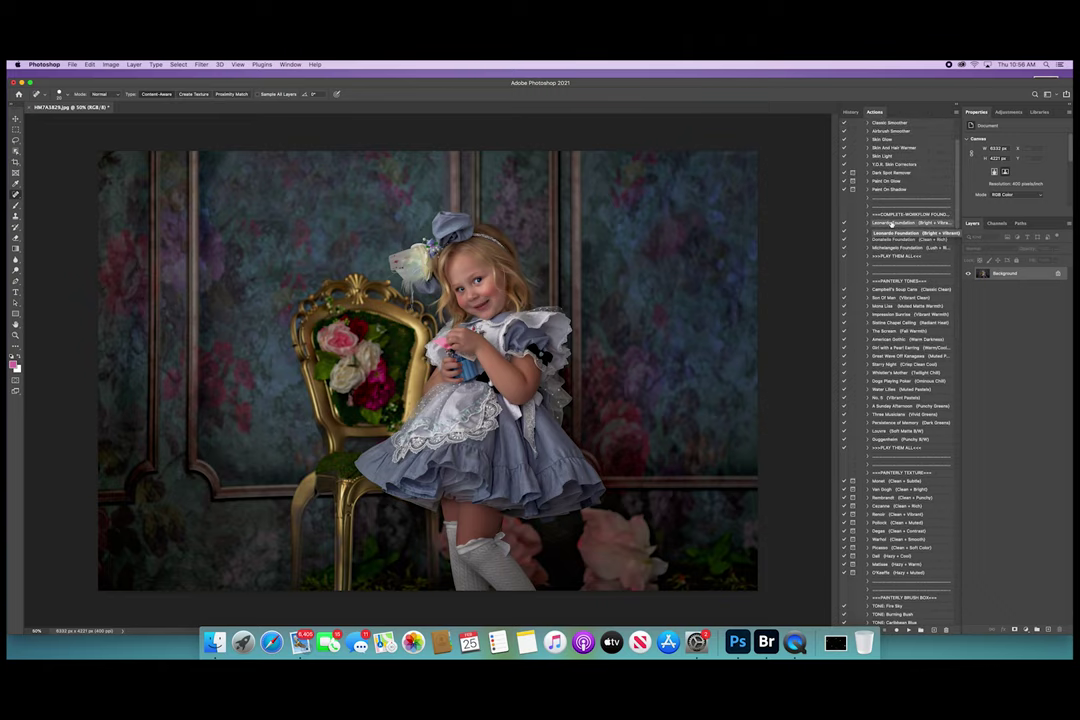
scroll(891, 224, "up", 5)
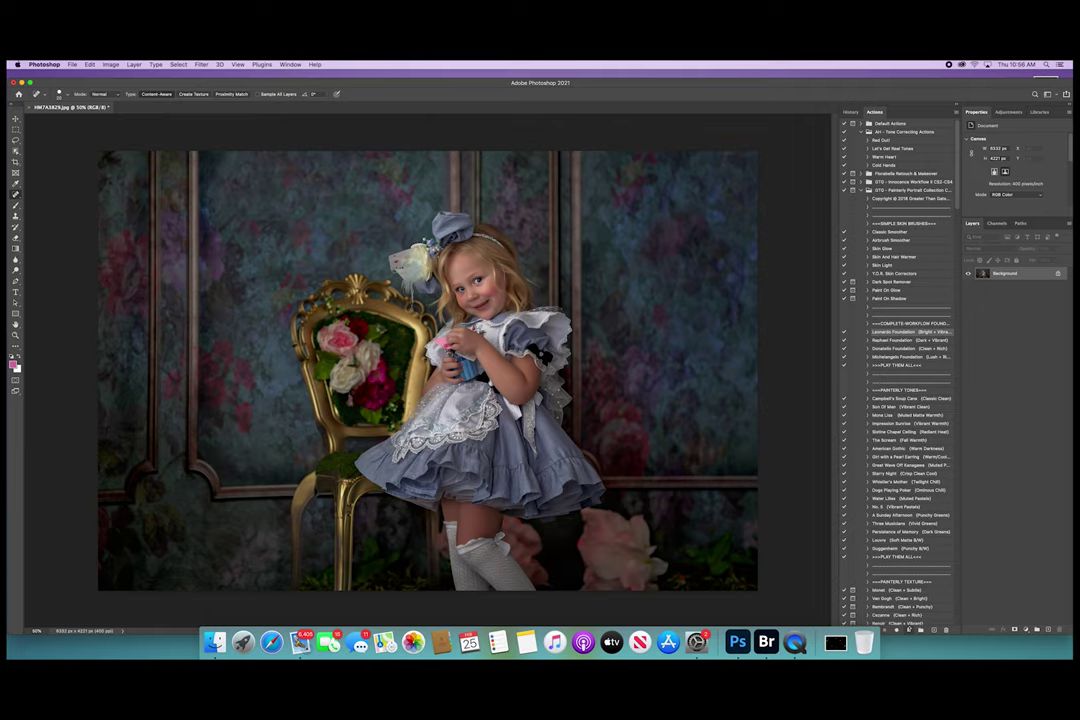
Run the Leonardo Foundation action, lower its group opacity to about 62%, and flatten the image
left_click(908, 631)
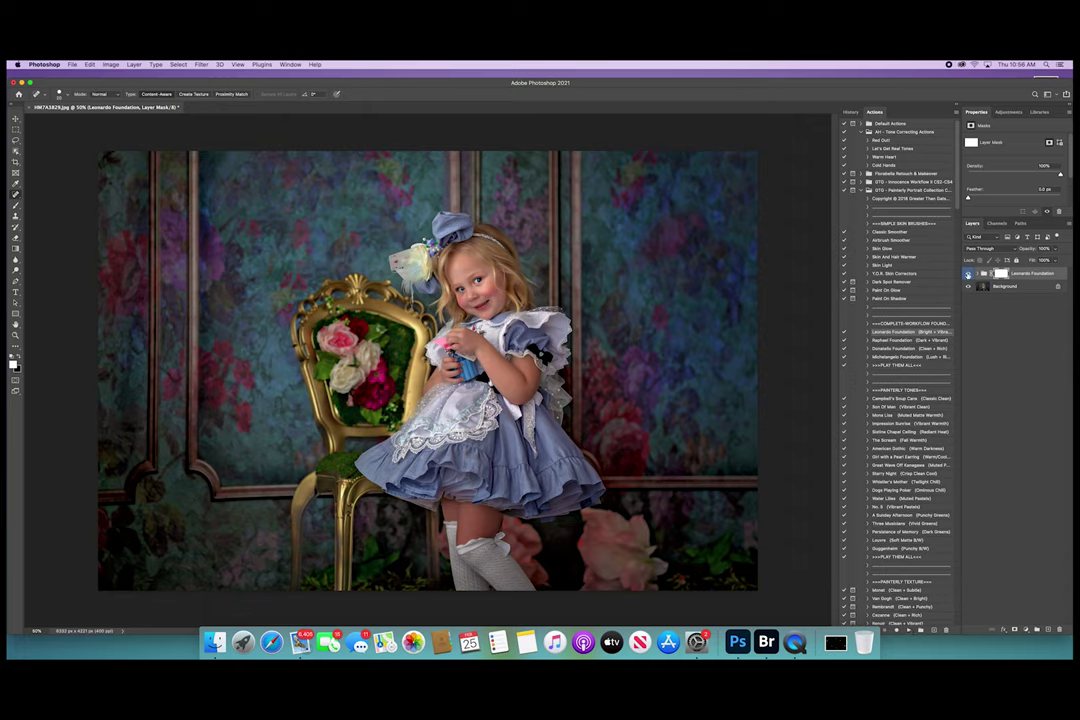
left_click(968, 273)
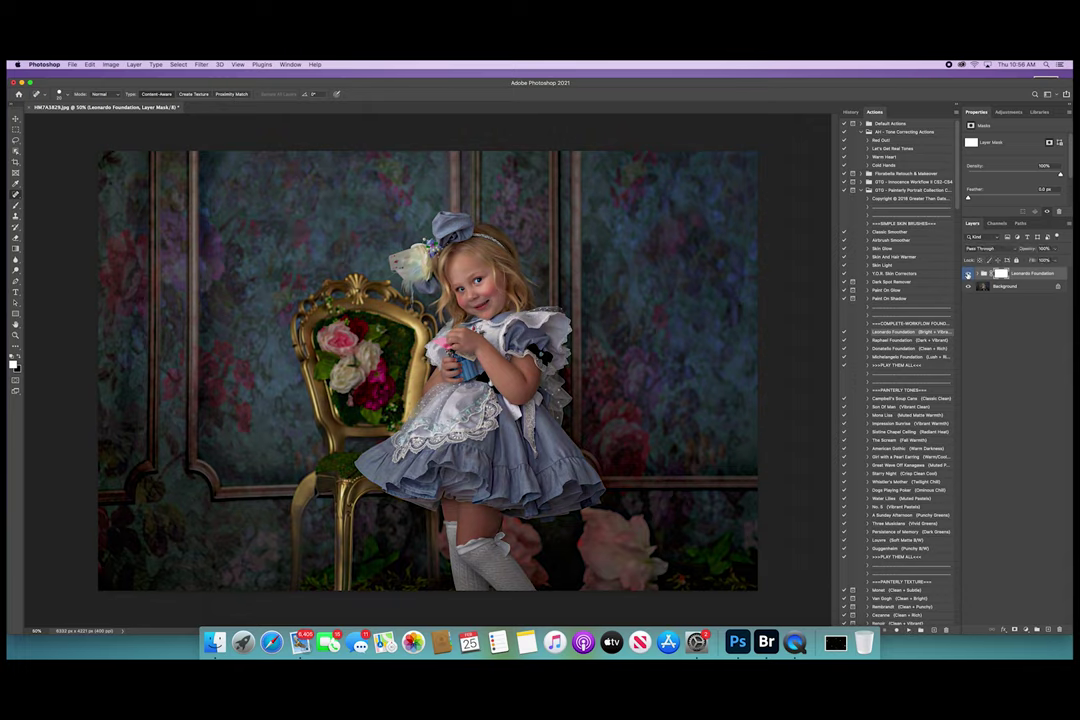
left_click(968, 273)
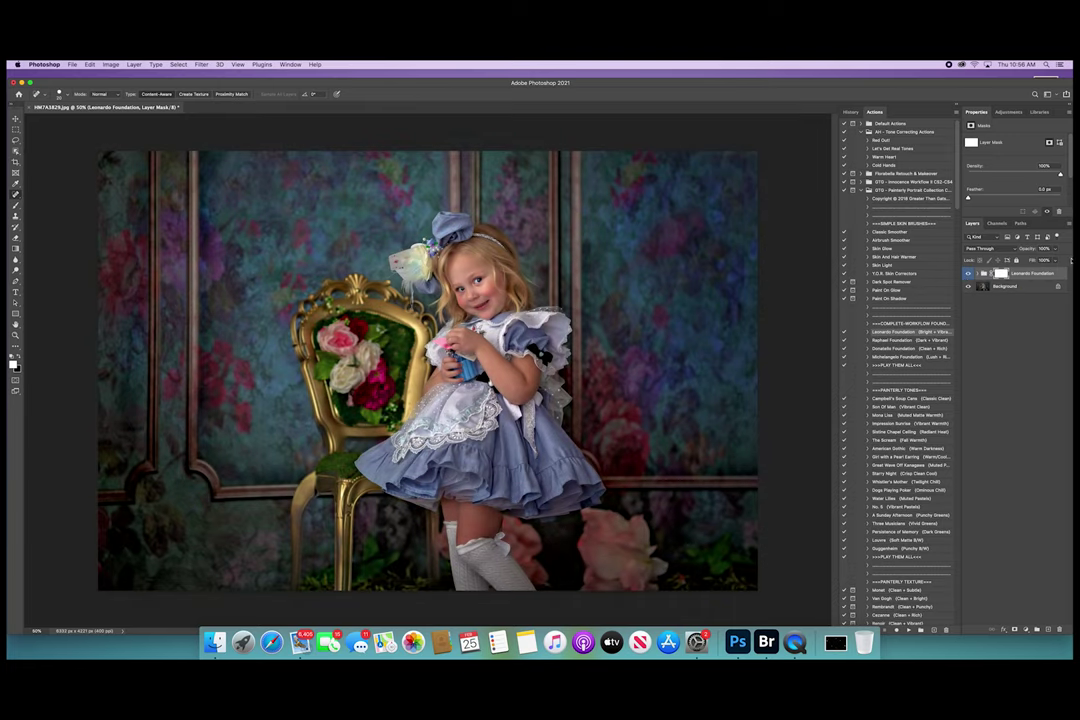
left_click_drag(1061, 248, 1049, 261)
left_click(133, 64)
left_click(185, 388)
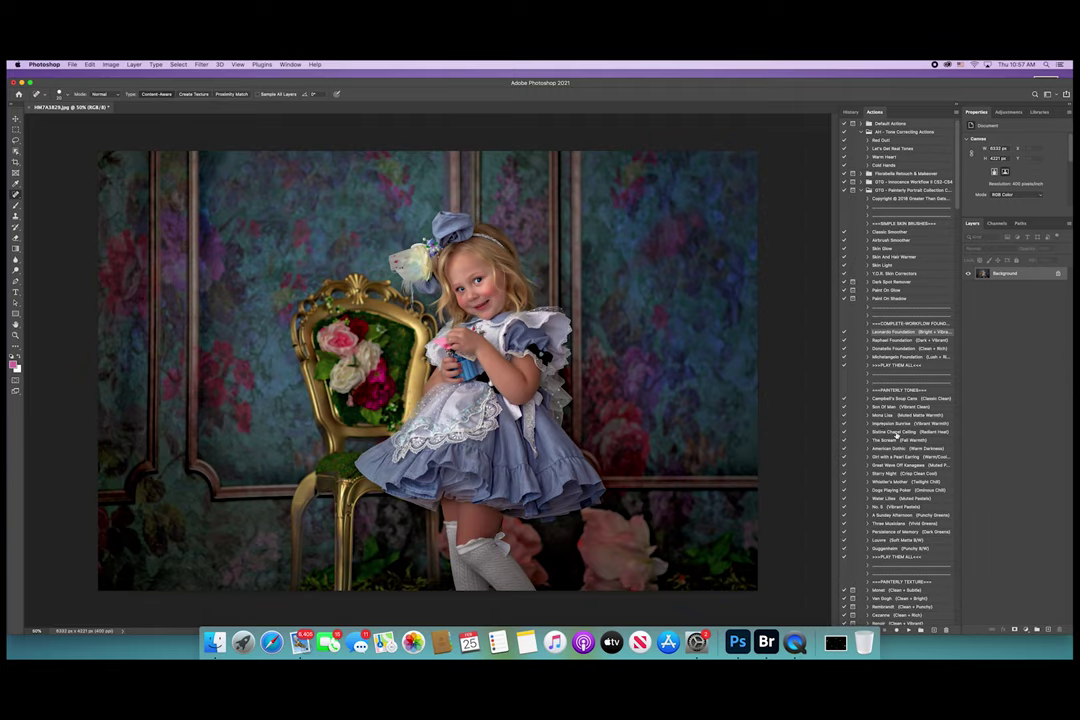
Select the Turner (light paint + extra rich) texture action and play it
scroll(900, 478, "down", 10)
scroll(905, 478, "down", 10)
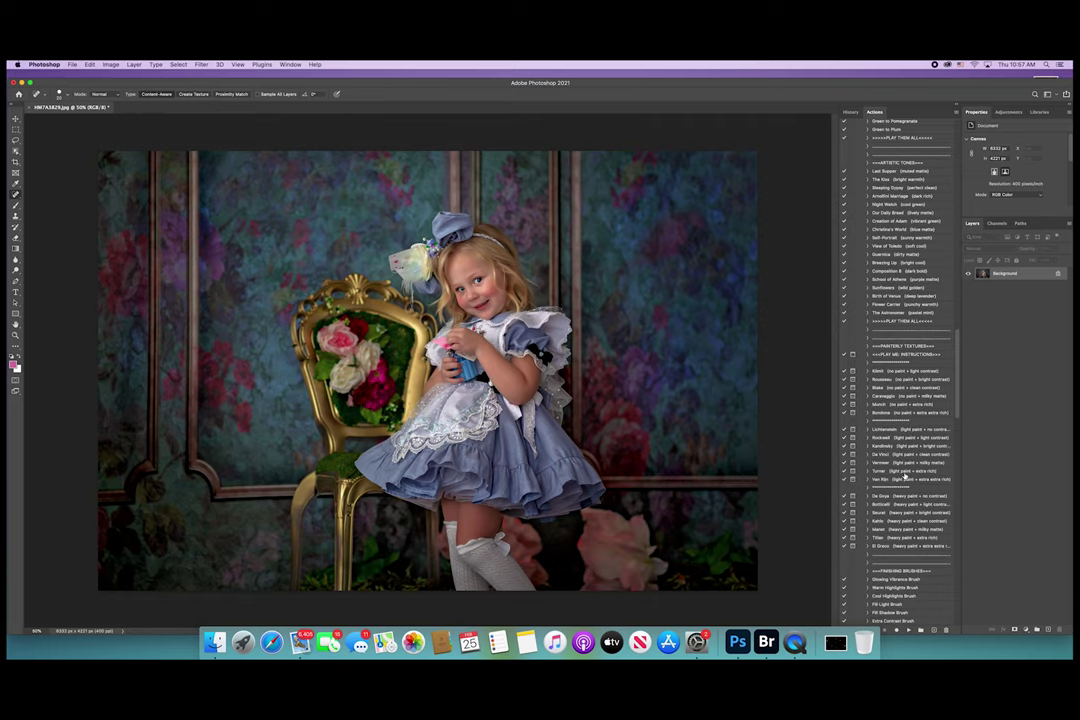
scroll(905, 478, "up", 2)
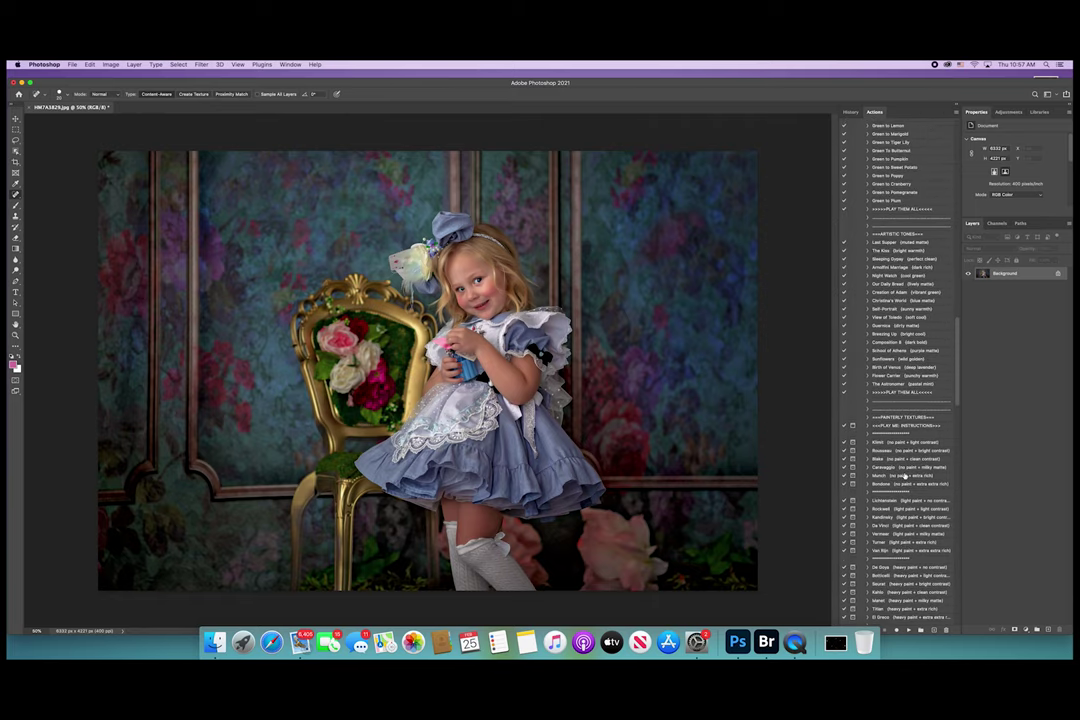
scroll(905, 478, "down", 4)
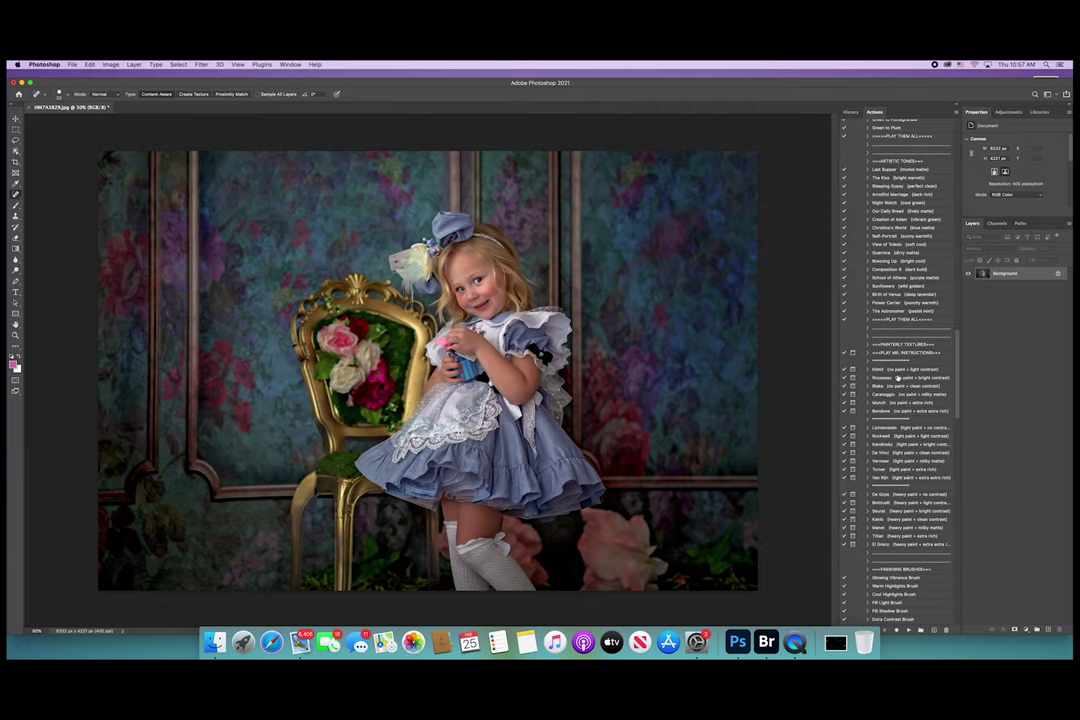
left_click(922, 567)
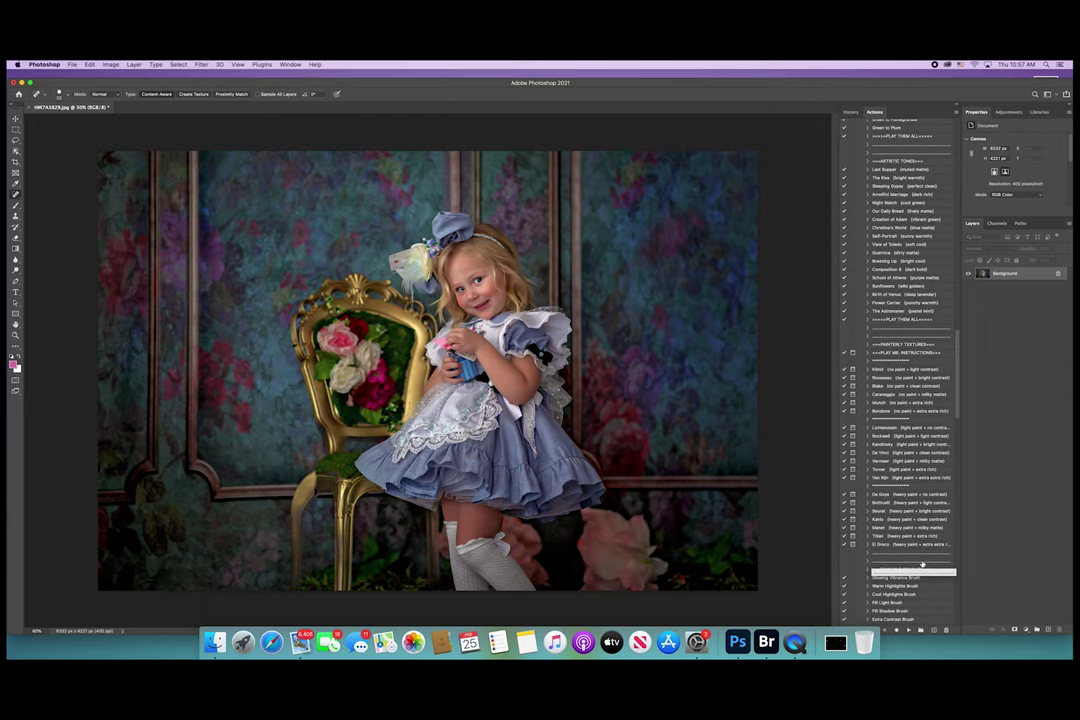
key("Return")
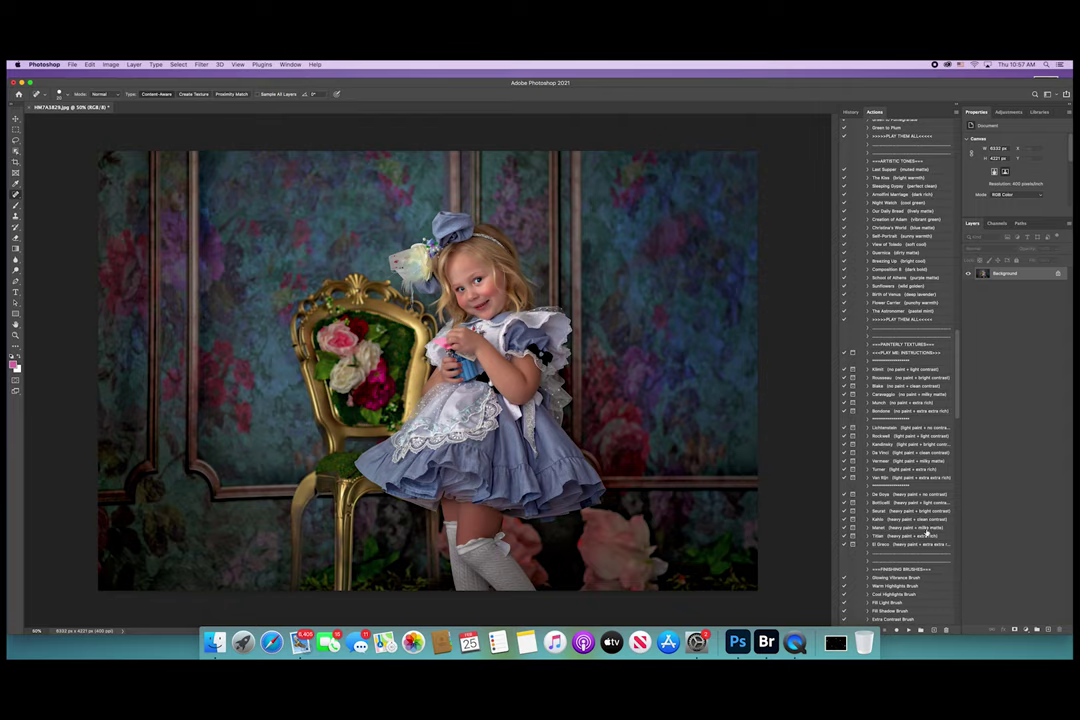
left_click(938, 471)
left_click(908, 631)
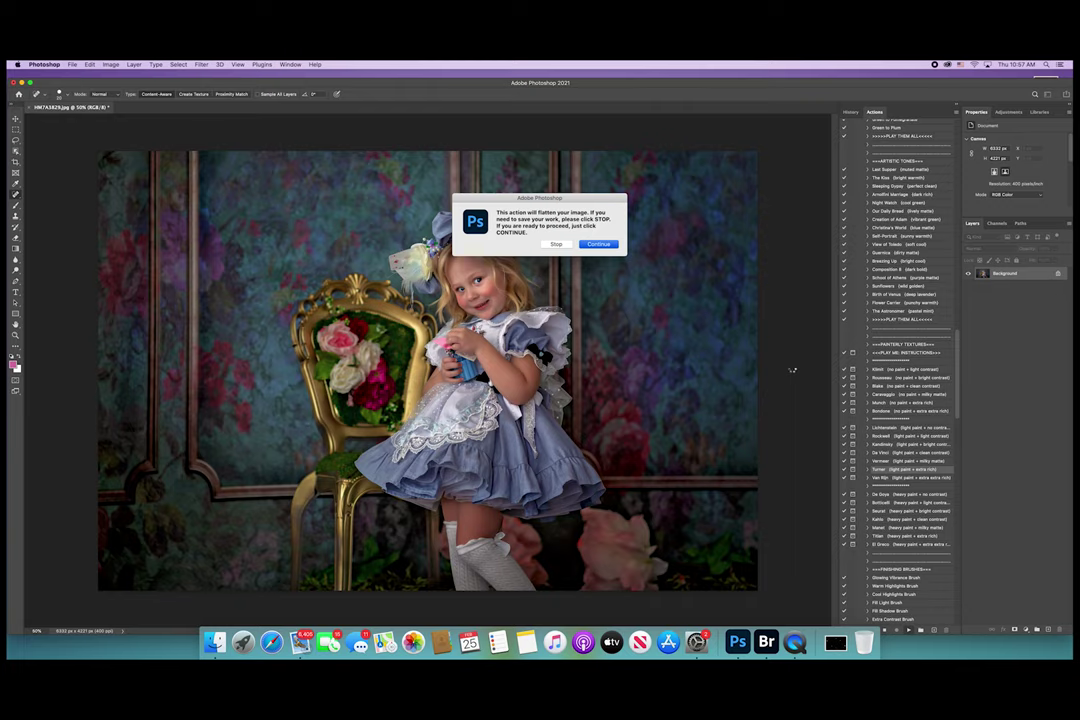
Continue past the flatten warning, then fine-tune the Turner texture layer's opacity, comparing it on and off
key("Return")
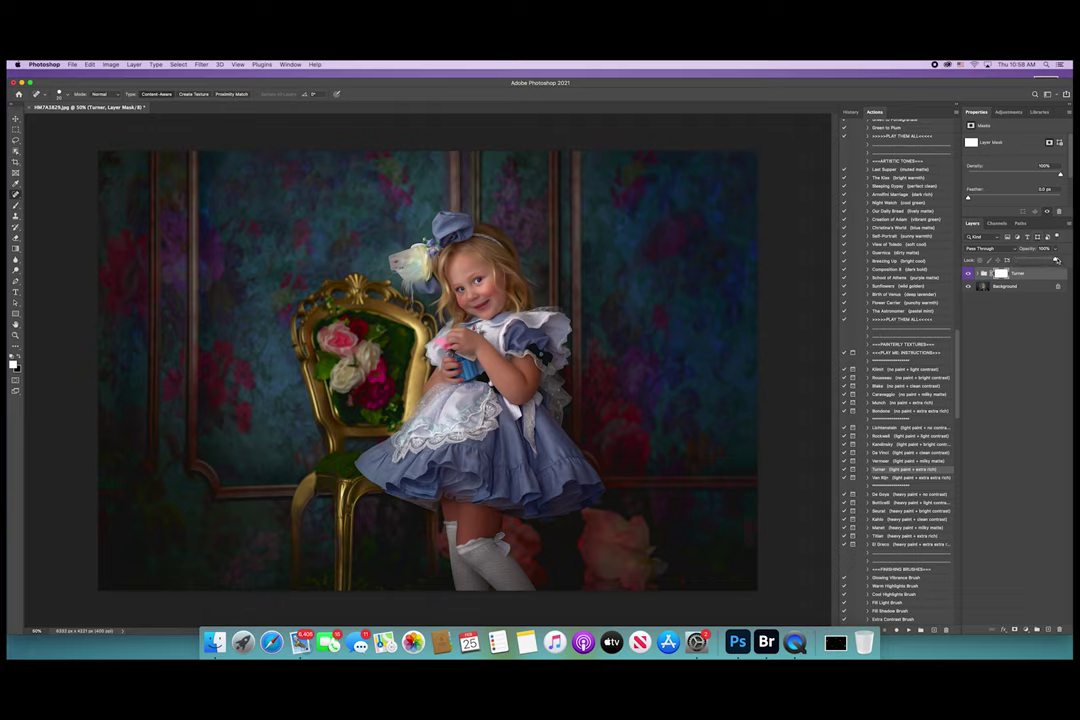
left_click_drag(1061, 250, 1018, 260)
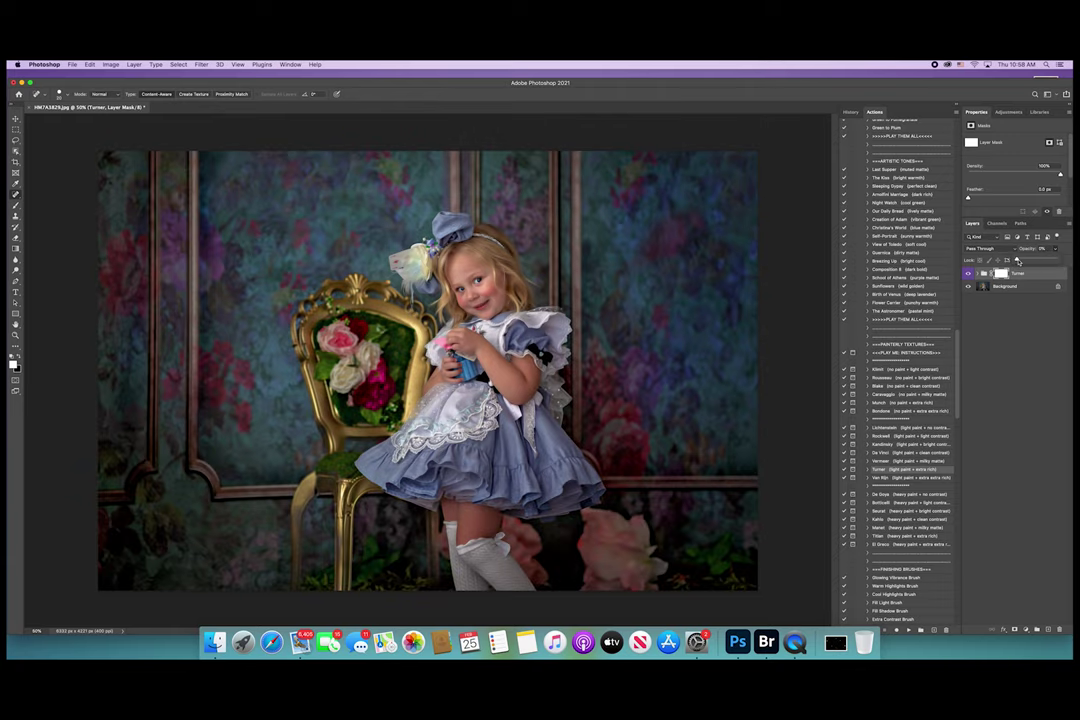
left_click_drag(1018, 260, 1026, 260)
left_click_drag(1026, 260, 1032, 260)
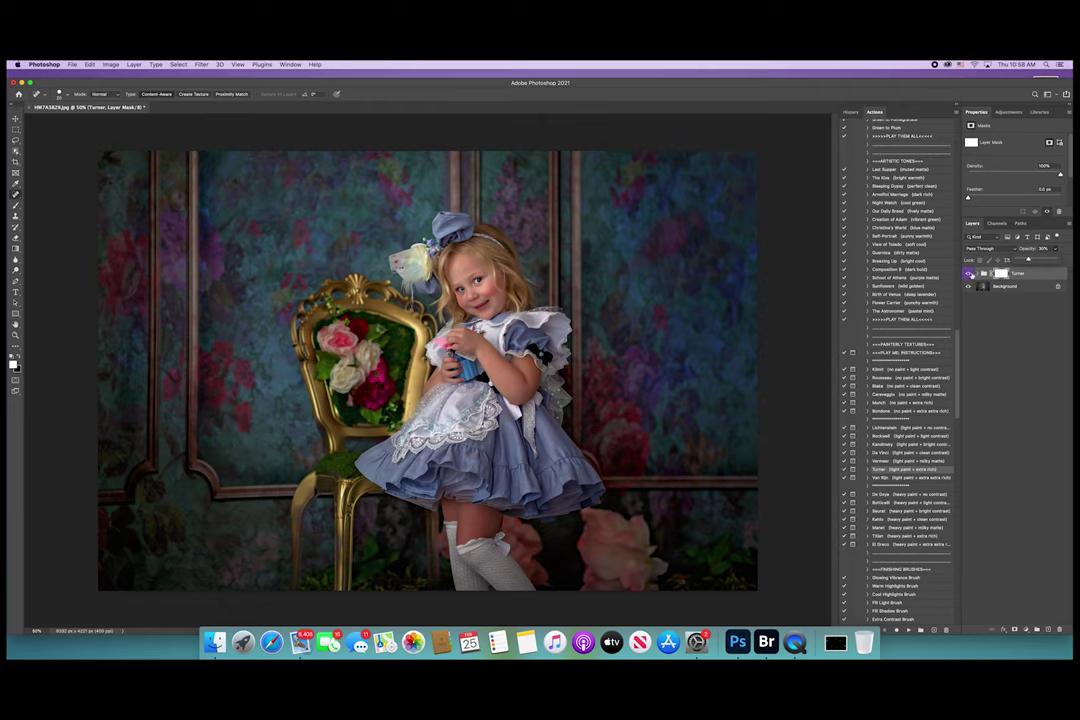
left_click(968, 274)
left_click(968, 274)
left_click(968, 274)
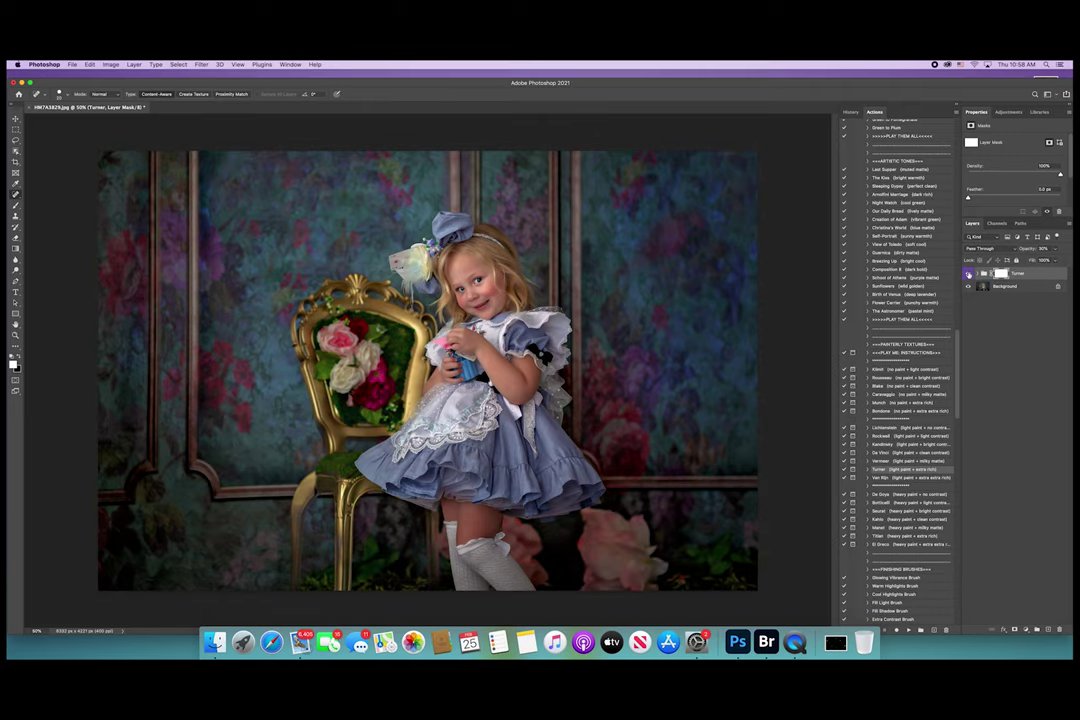
left_click(968, 274)
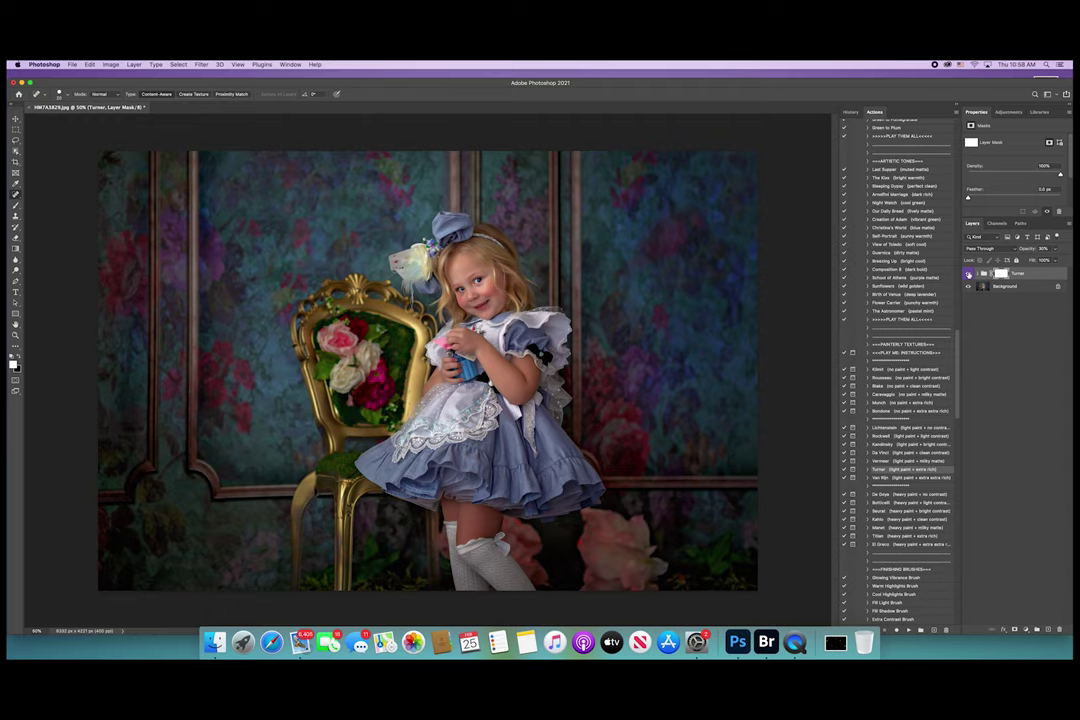
Flatten the Turner texture into the Background and expand the JD Illuminations Instant Overlays Vol.2 set
left_click(133, 64)
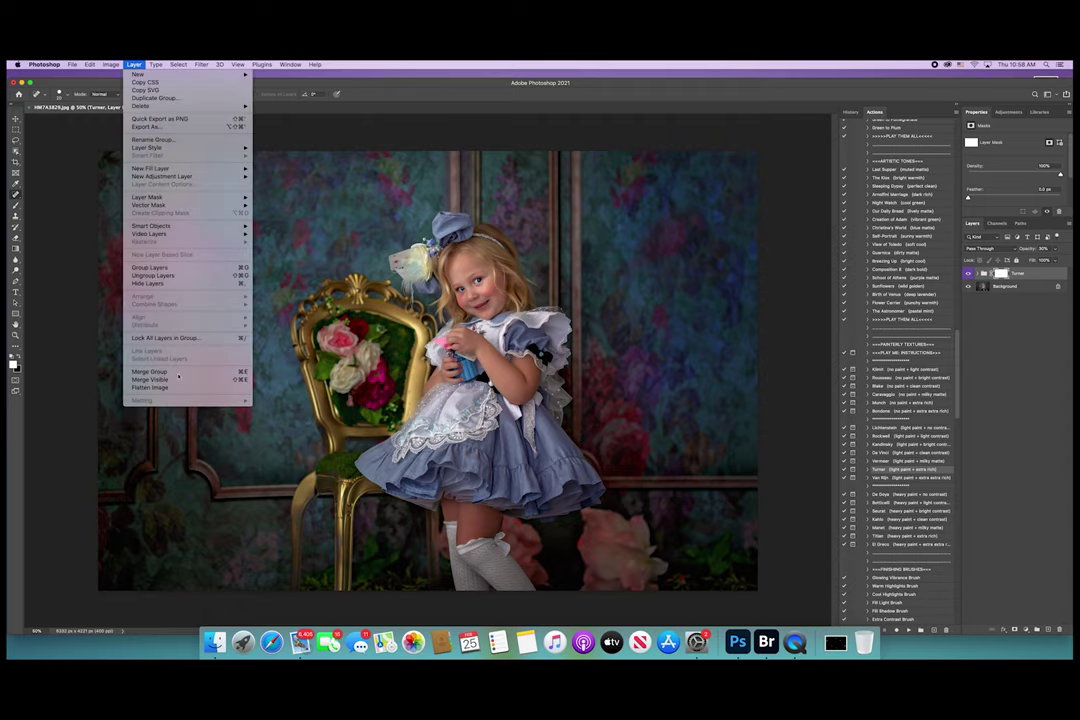
left_click(140, 328)
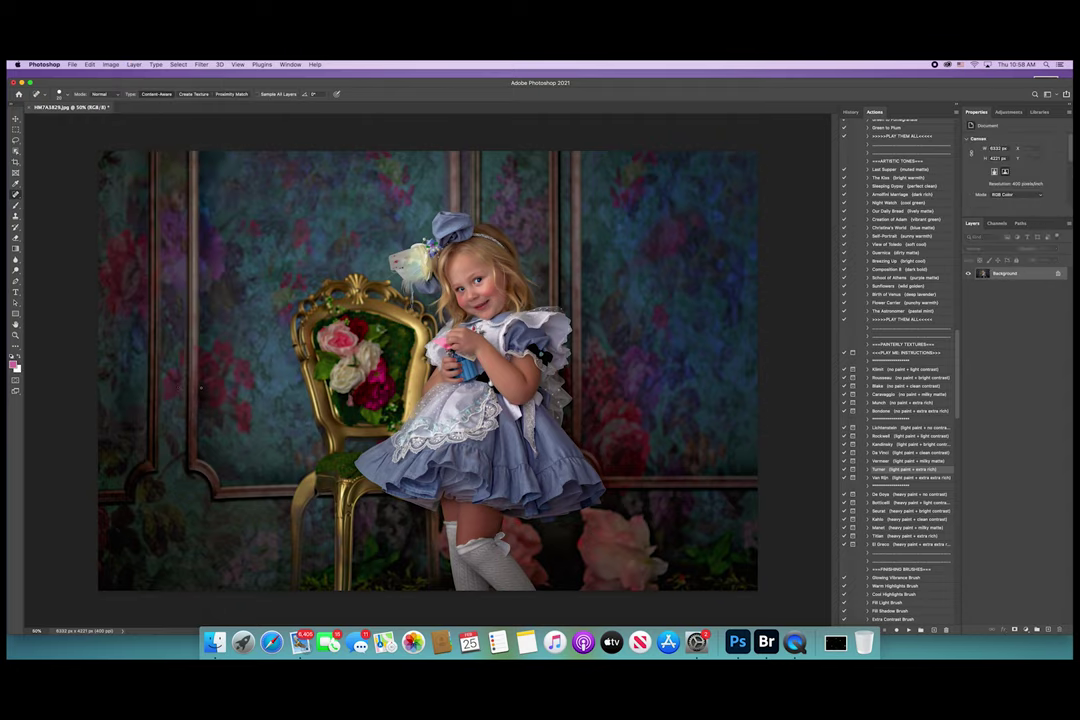
scroll(891, 512, "down", 10)
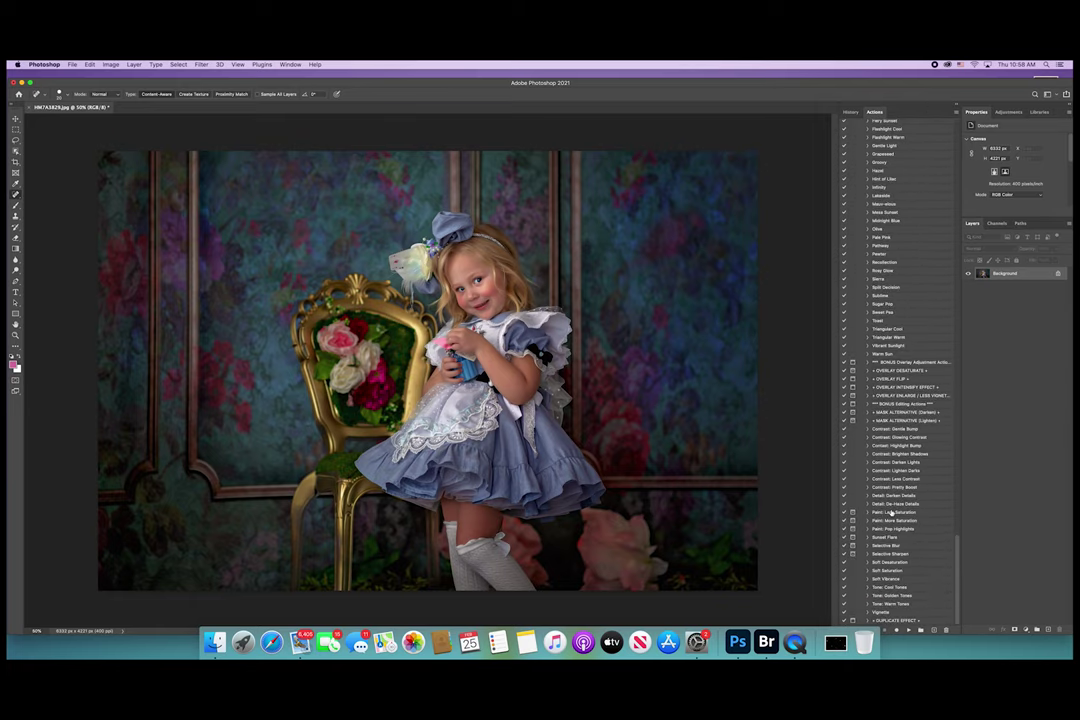
scroll(891, 513, "up", 5)
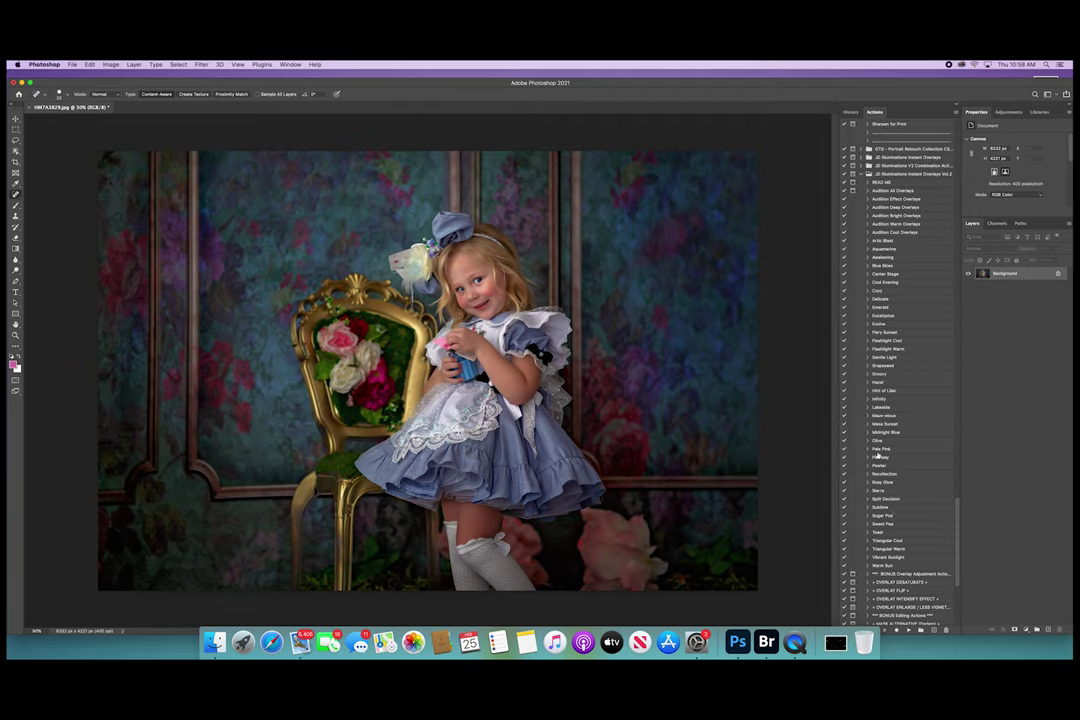
left_click(923, 175)
left_click_drag(960, 207, 951, 184)
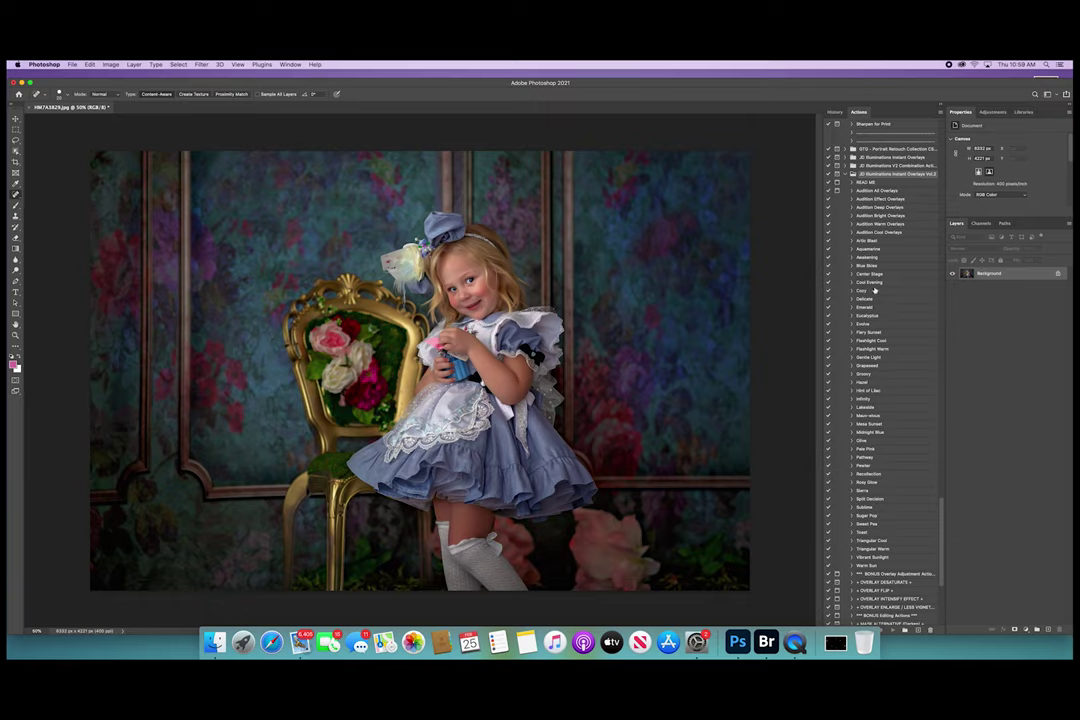
Run the Flashlight Cool overlay action and lower its layer opacity to about 43%
left_click(892, 341)
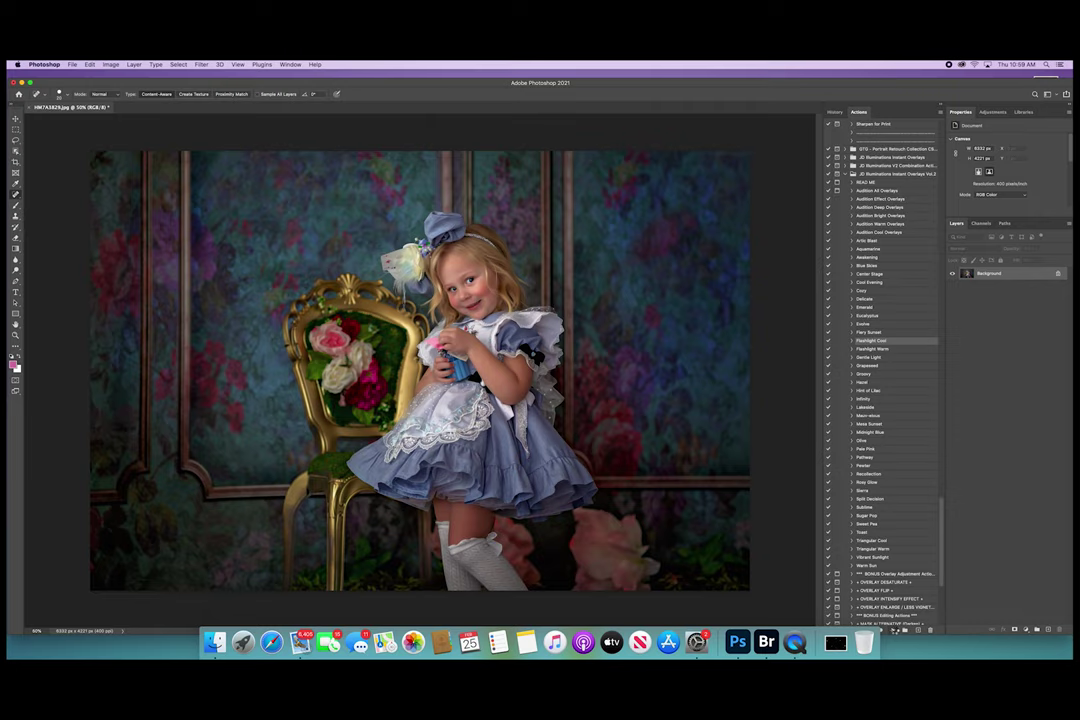
left_click(893, 631)
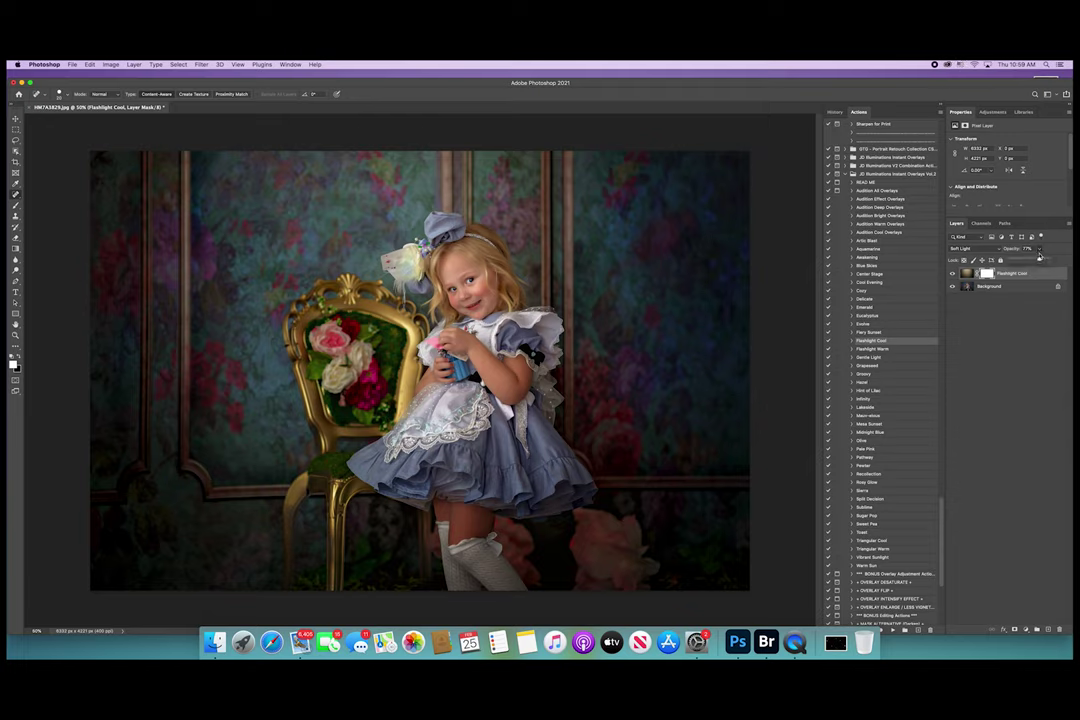
left_click(1039, 248)
left_click_drag(1039, 260, 1024, 261)
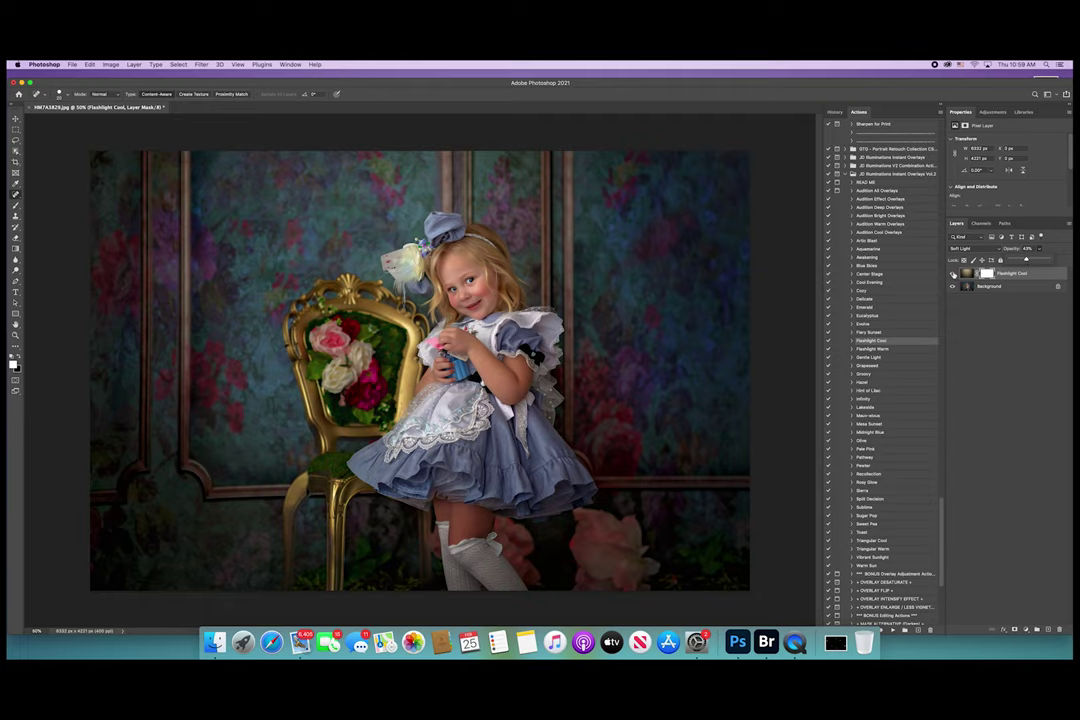
left_click(953, 273)
left_click(953, 273)
left_click(952, 274)
left_click(952, 274)
Merge the Flashlight Cool overlay into the single Background layer
left_click(133, 64)
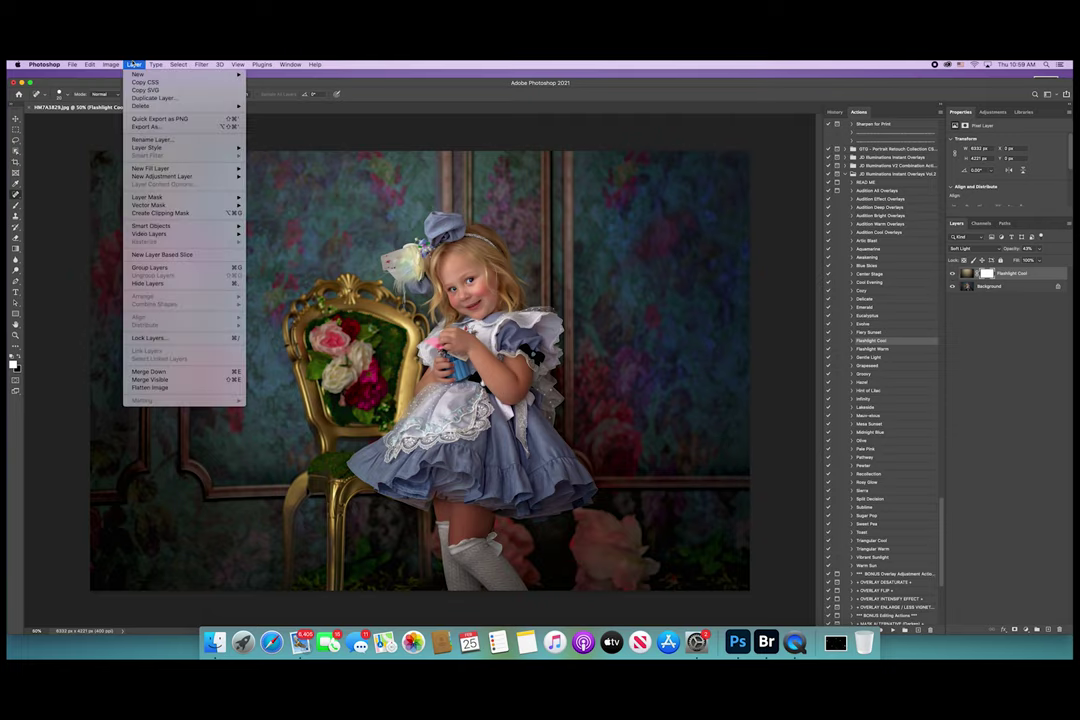
left_click(157, 387)
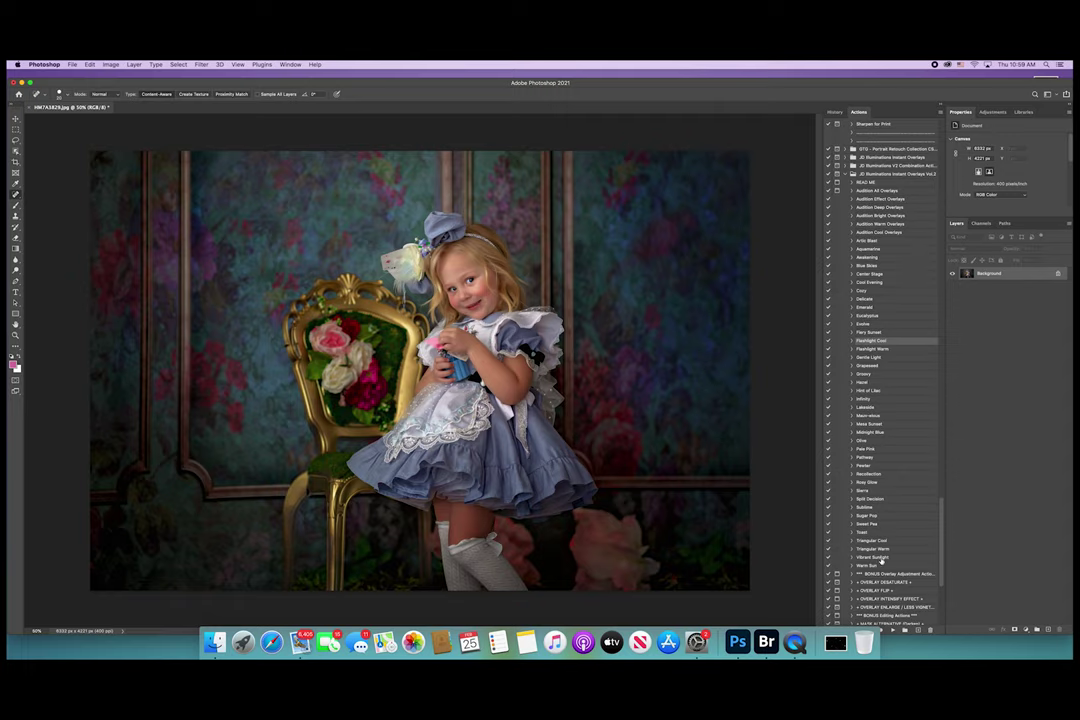
scroll(881, 560, "down", 5)
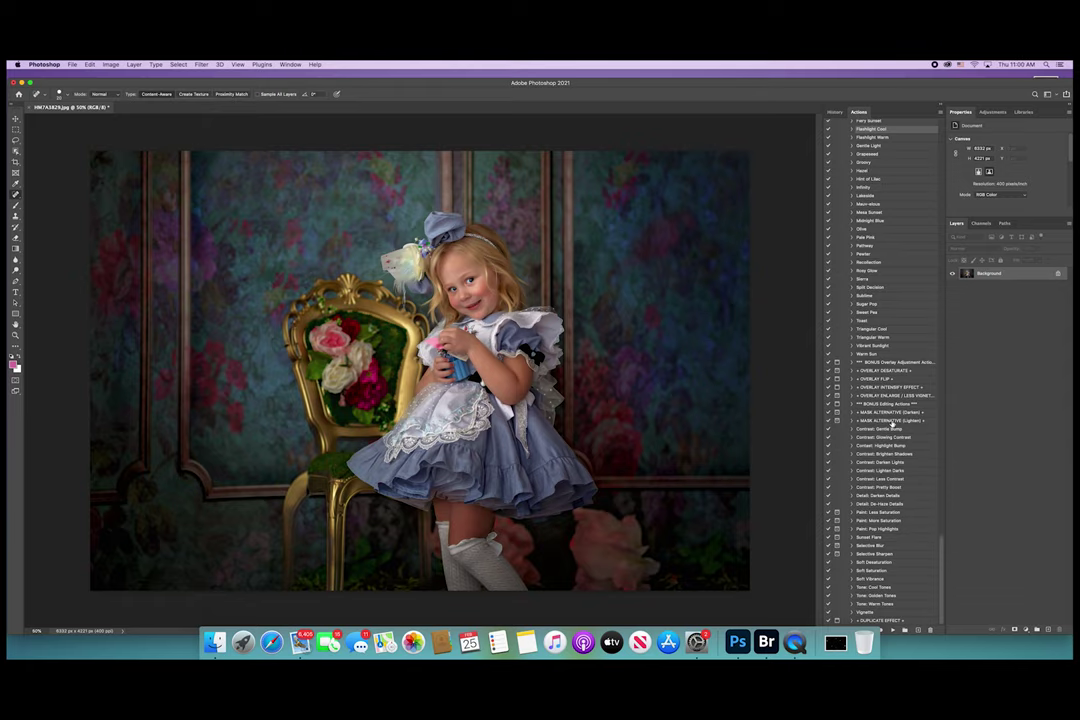
Apply the Contrast: Pretty Boost action and toggle its visibility to compare
left_click(910, 490)
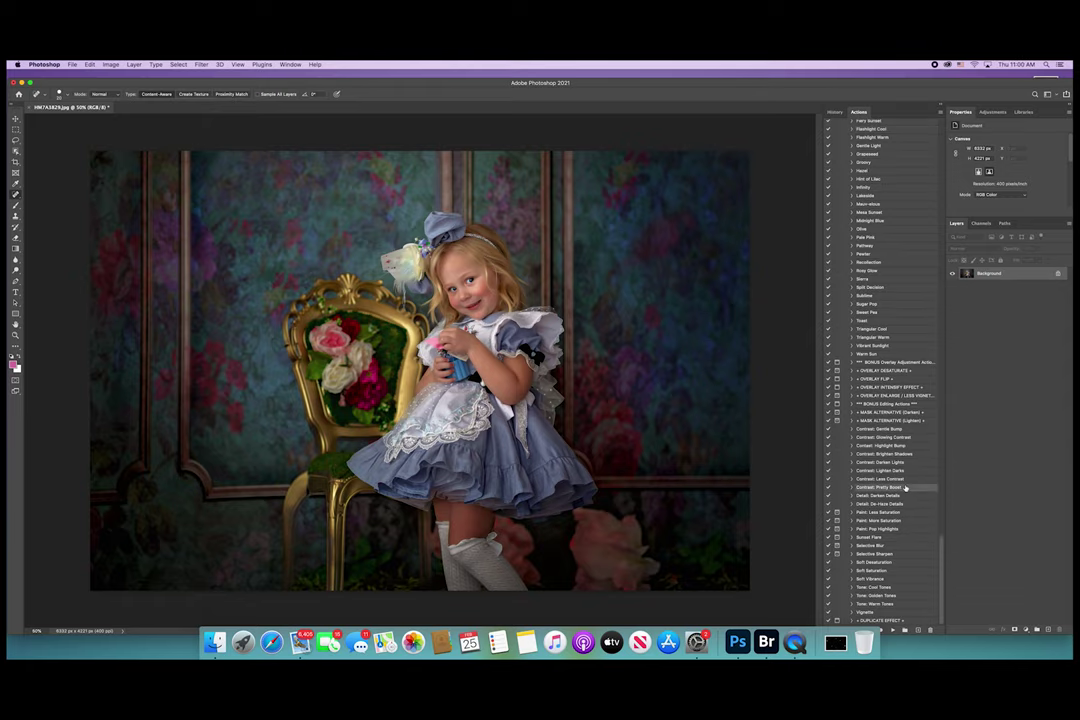
left_click(893, 631)
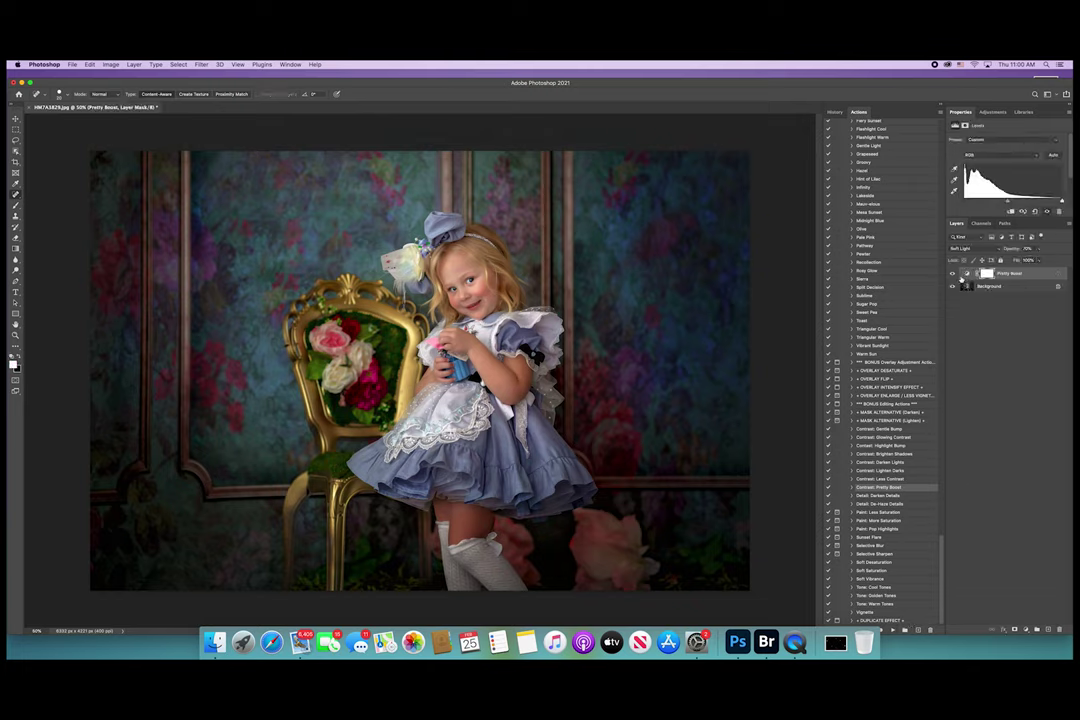
left_click(953, 273)
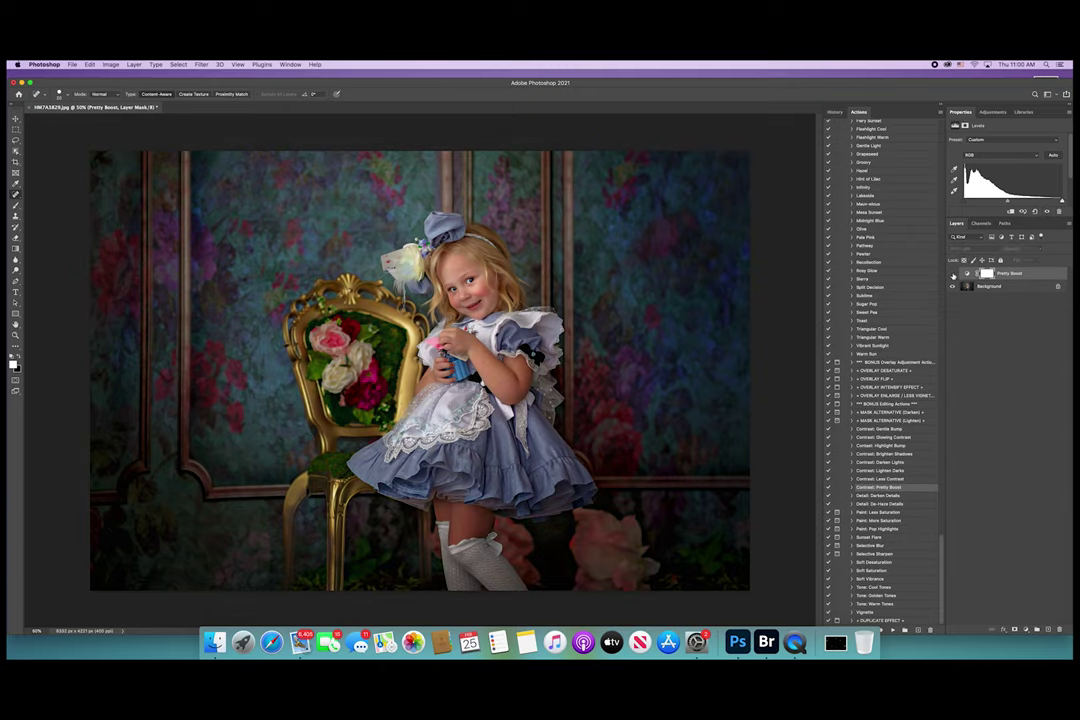
left_click(953, 273)
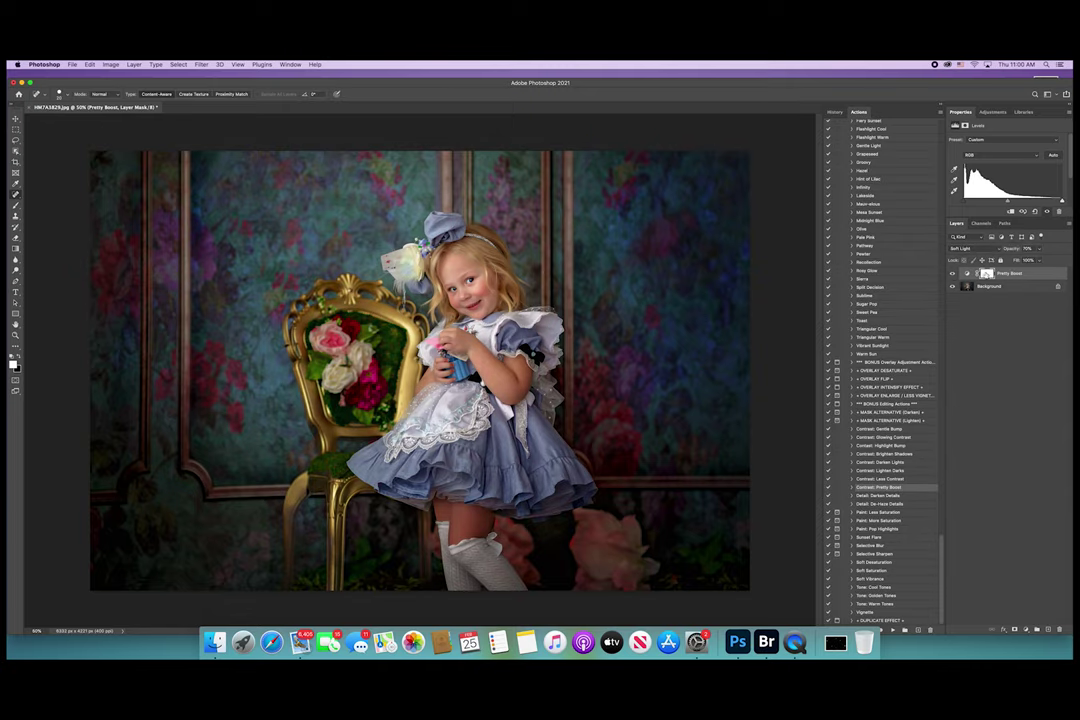
Invert the Pretty Boost mask and brush the boost back onto the girl, hands to hair
left_click(986, 273)
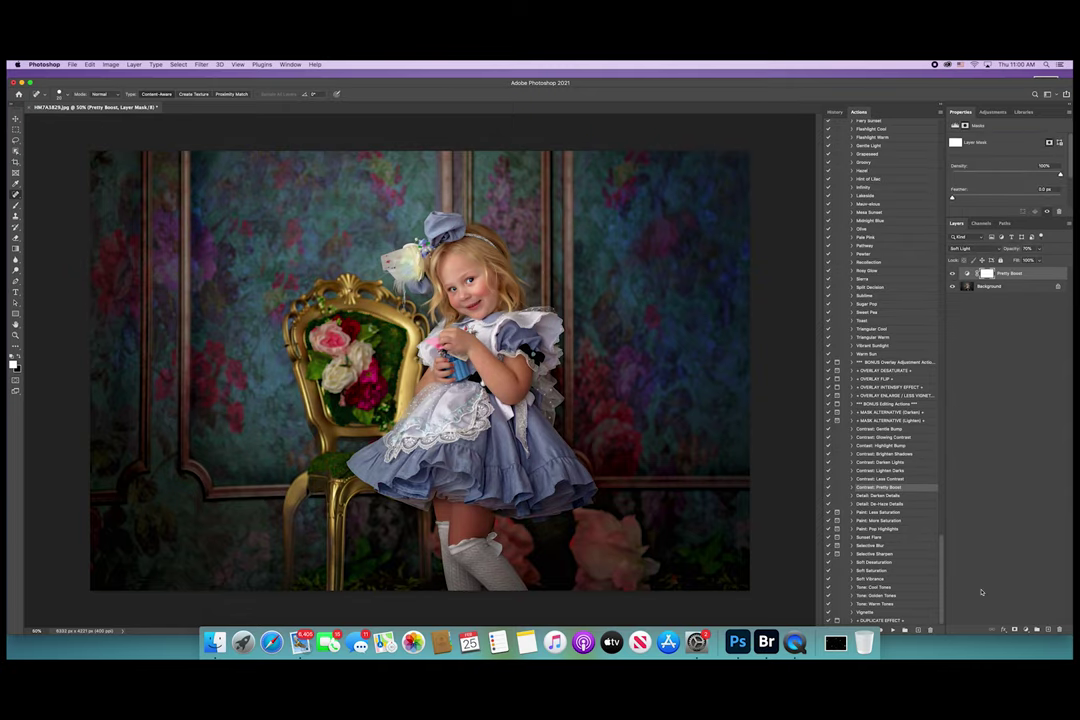
key("super+i")
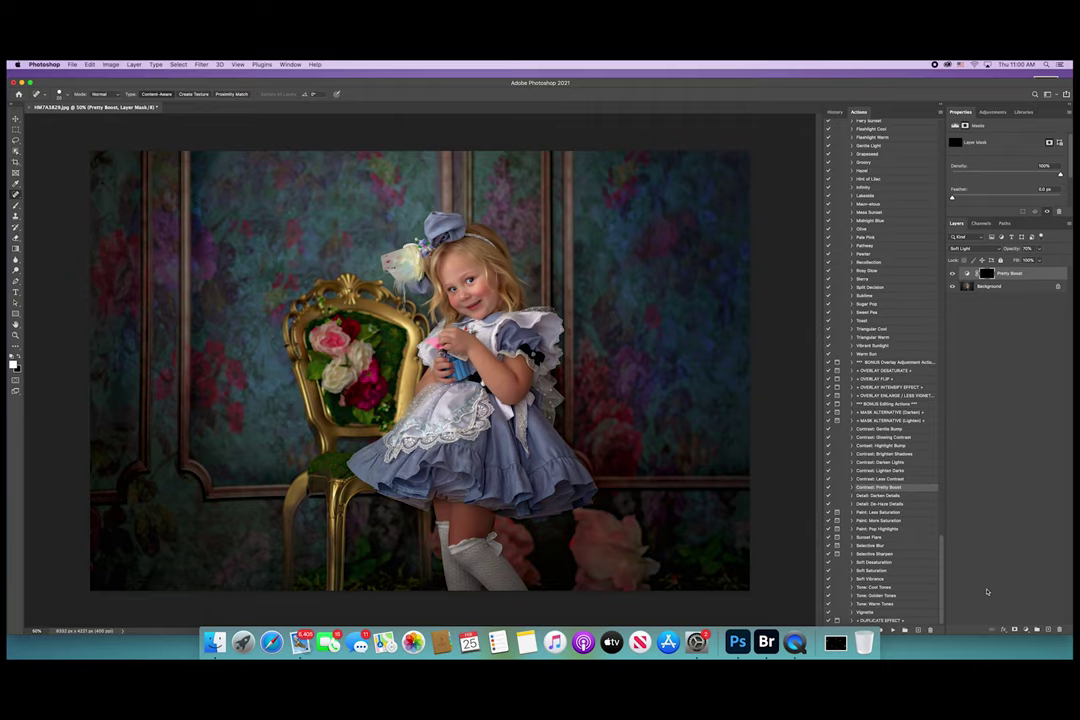
key("b")
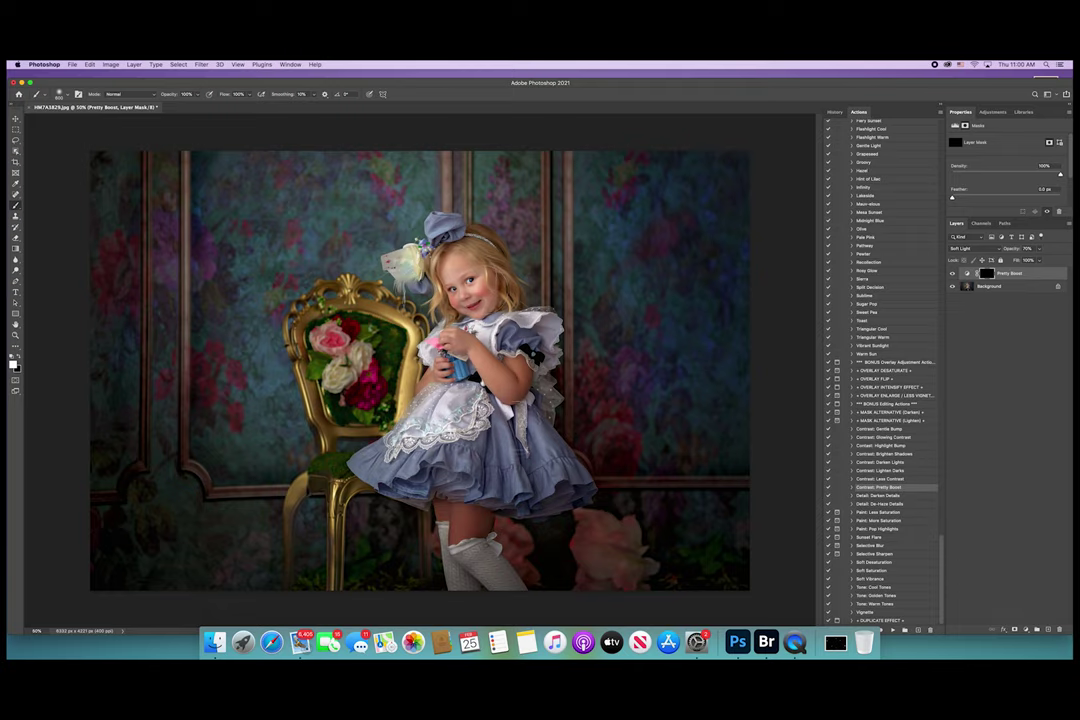
mouse_move(437, 355)
left_mouse_down()
mouse_move(450, 305)
mouse_move(440, 250)
mouse_move(400, 203)
left_mouse_up()
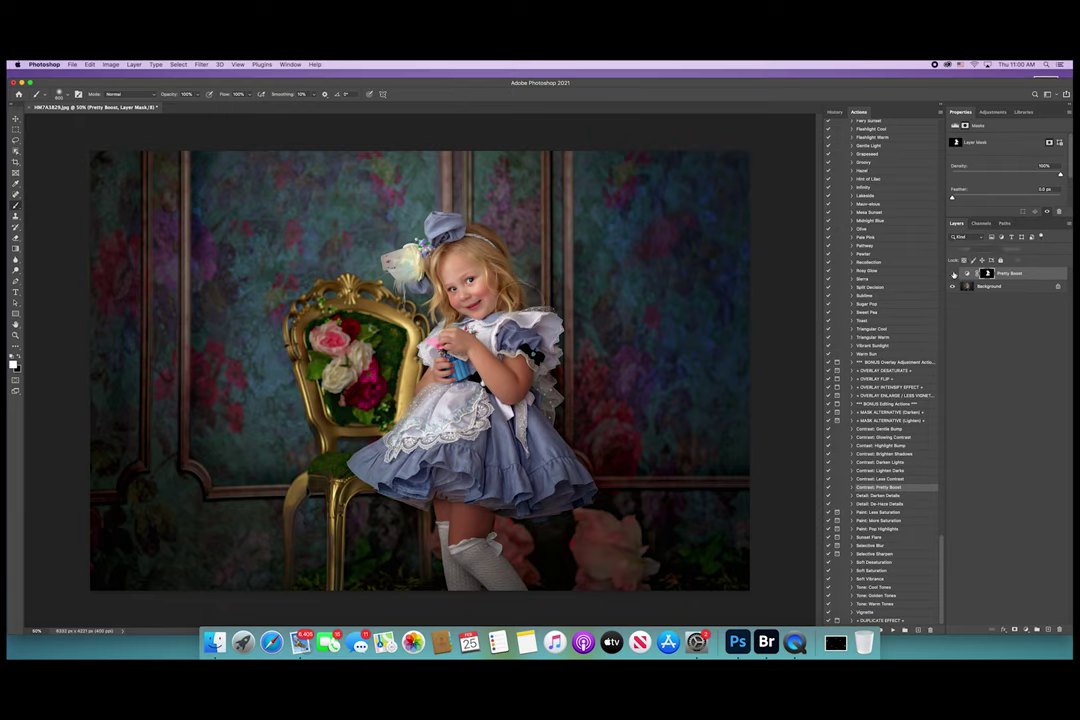
Compare the girl with and without the boost, then delete the Pretty Boost layer
left_click(953, 273)
left_click(953, 273)
left_click(953, 273)
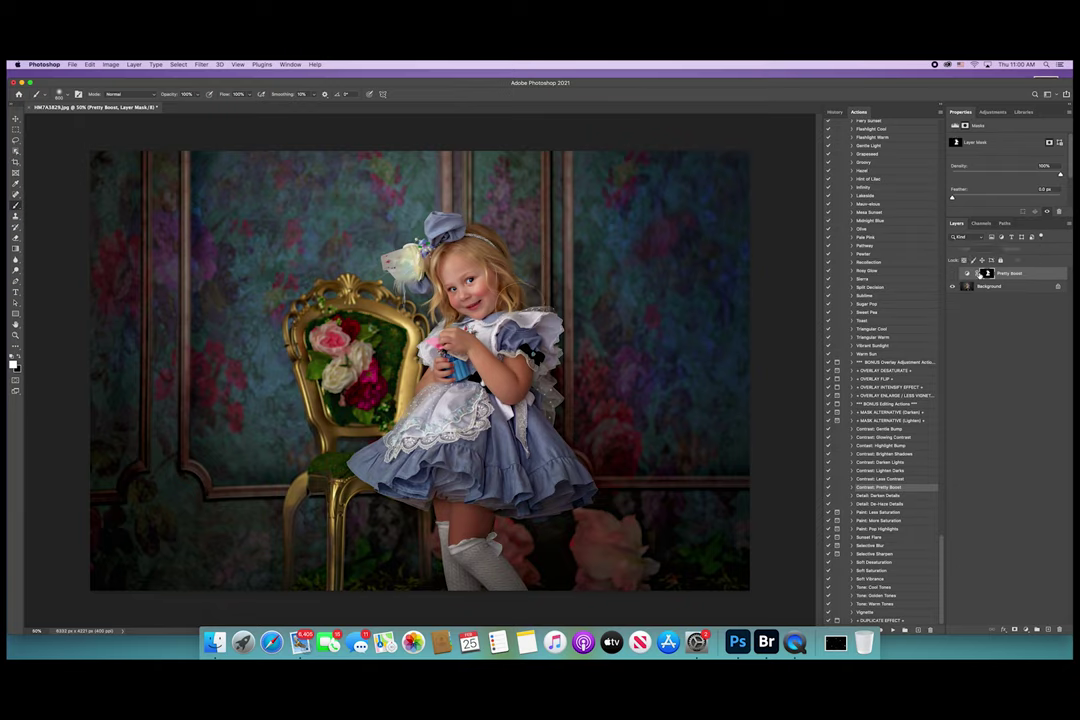
key("Delete")
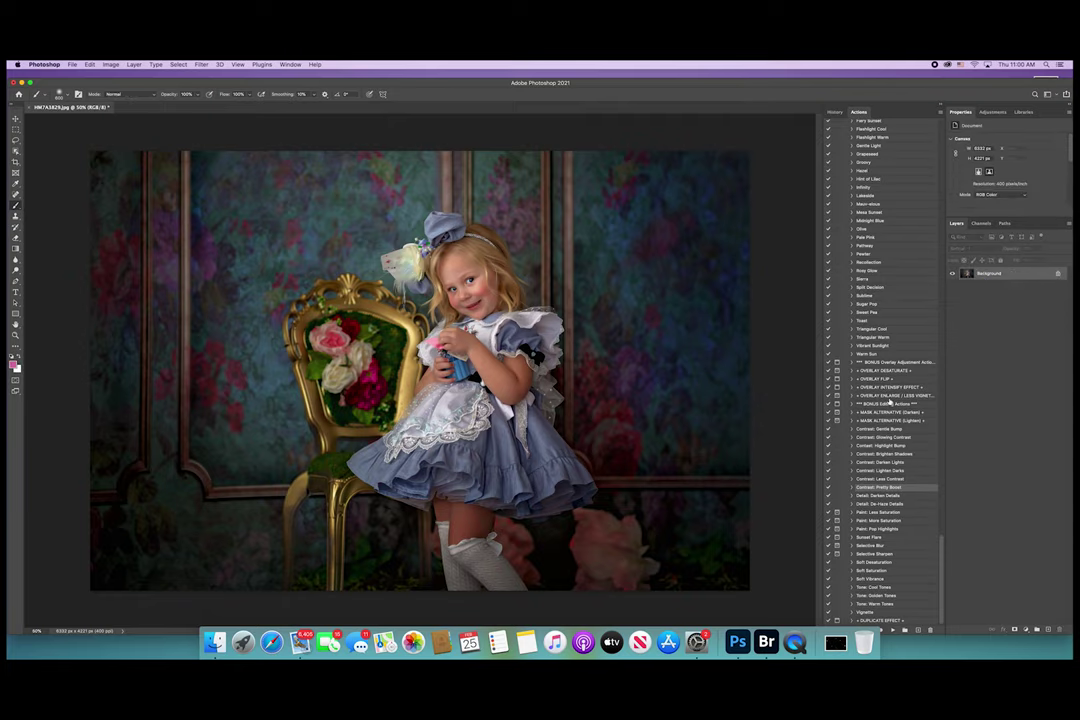
Play the Soft Glow Warm action from the GTG Portrait Retouch Collection
scroll(890, 410, "up", 15)
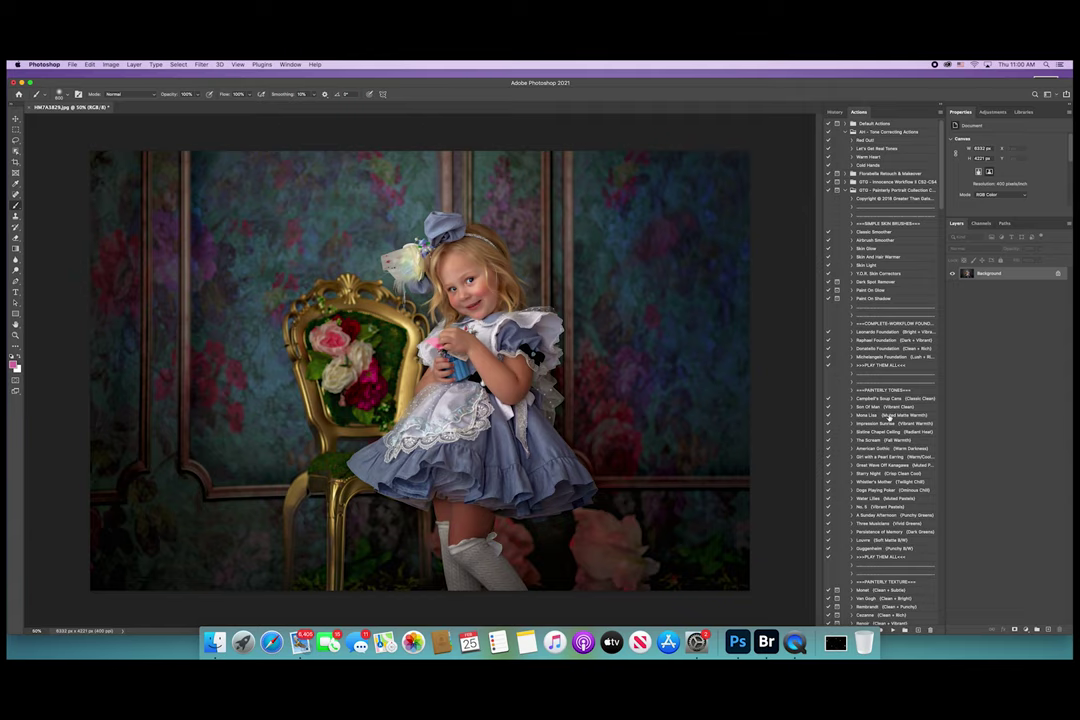
scroll(888, 415, "down", 15)
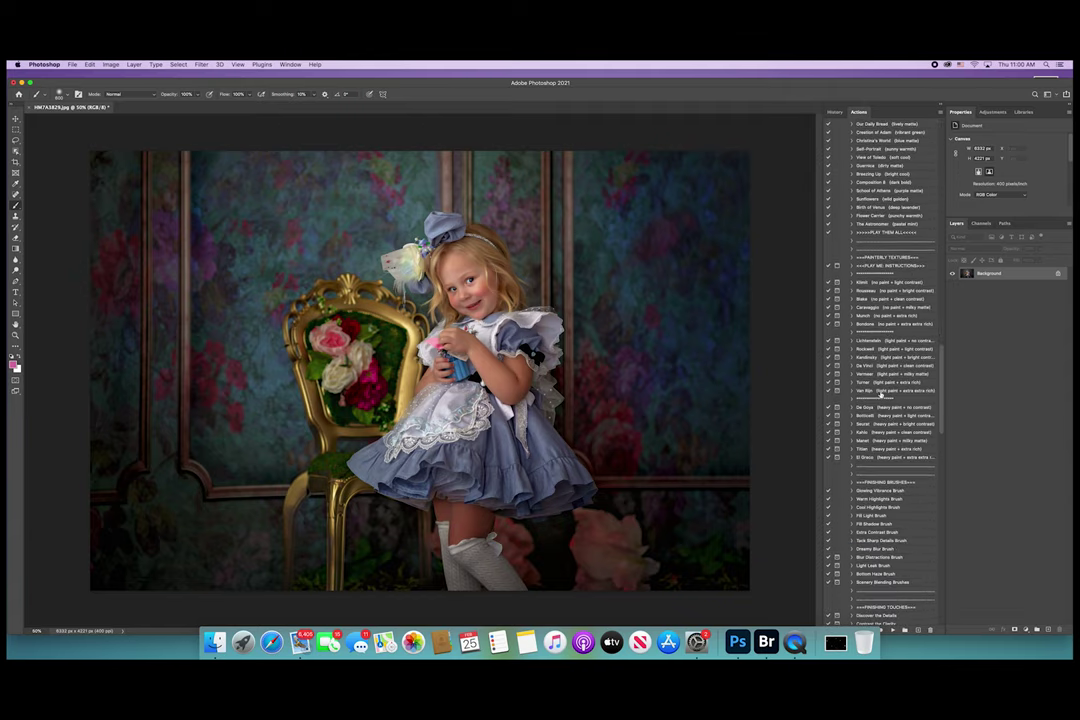
scroll(886, 418, "down", 10)
scroll(893, 456, "down", 5)
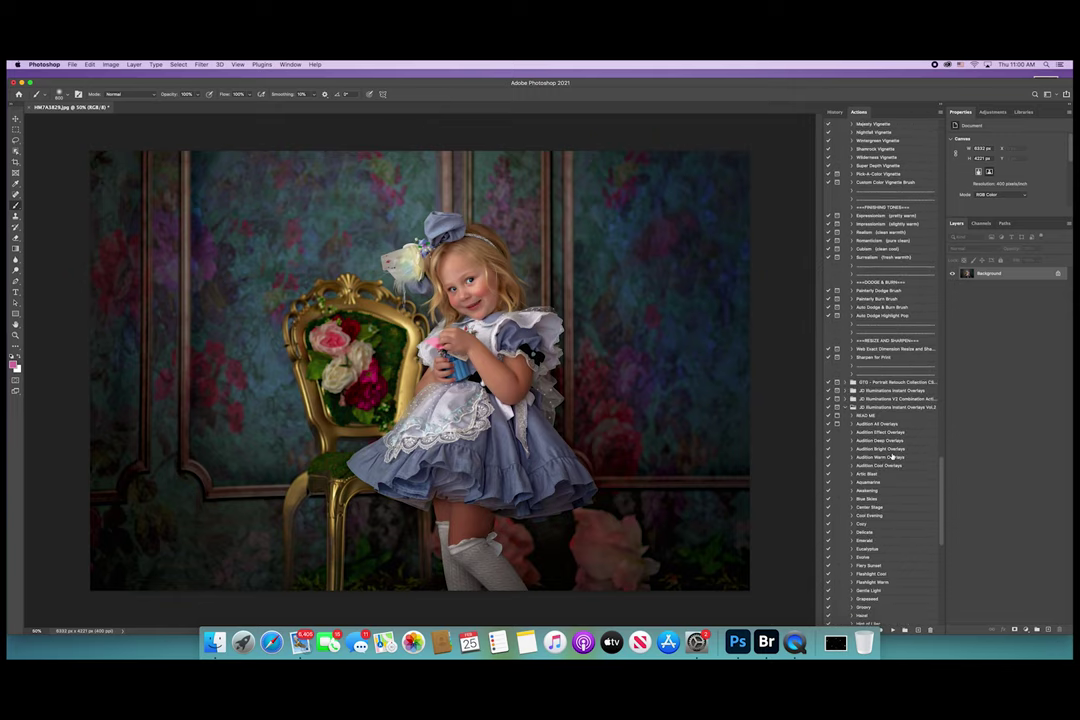
left_click(849, 383)
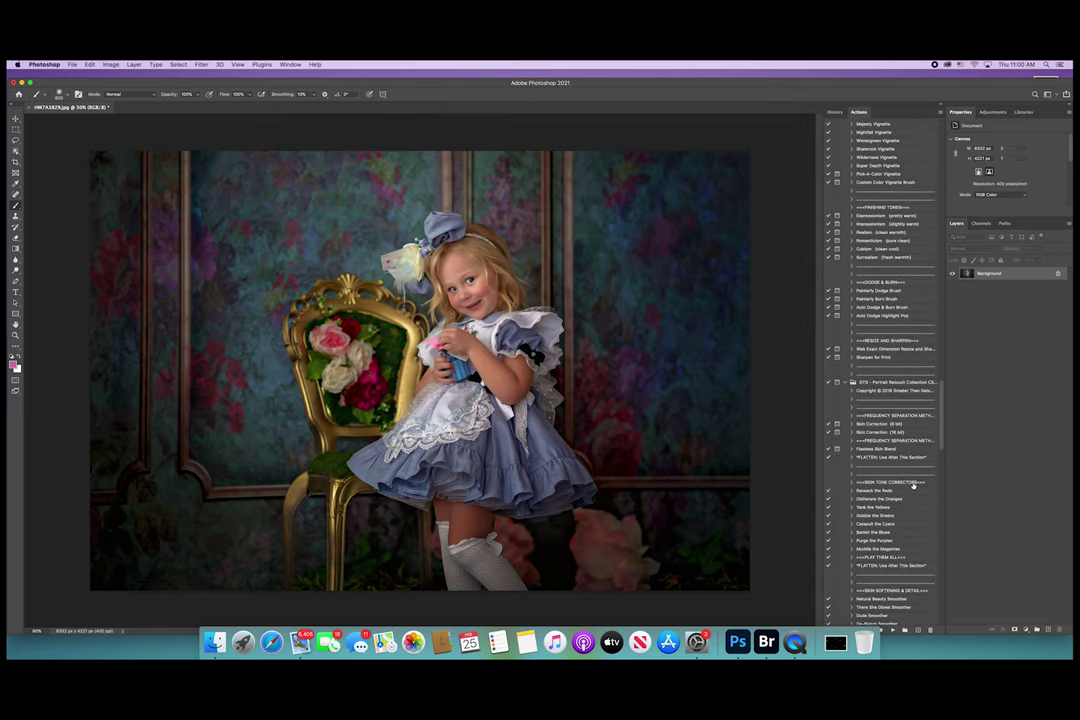
scroll(901, 553, "down", 10)
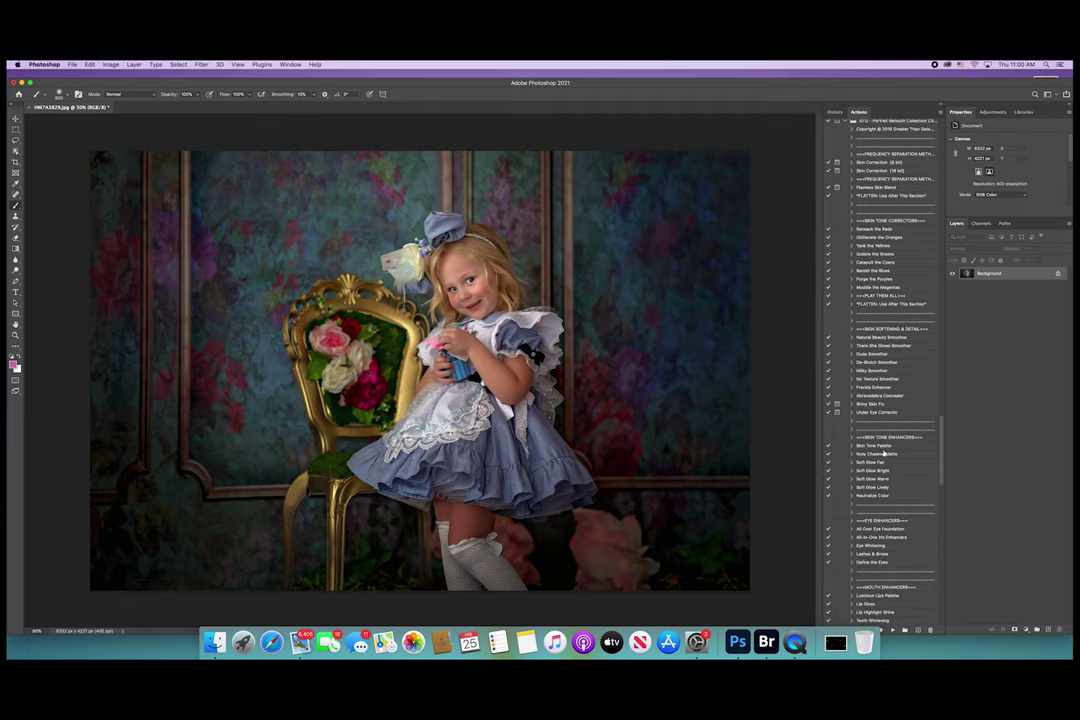
left_click(880, 479)
left_click(895, 630)
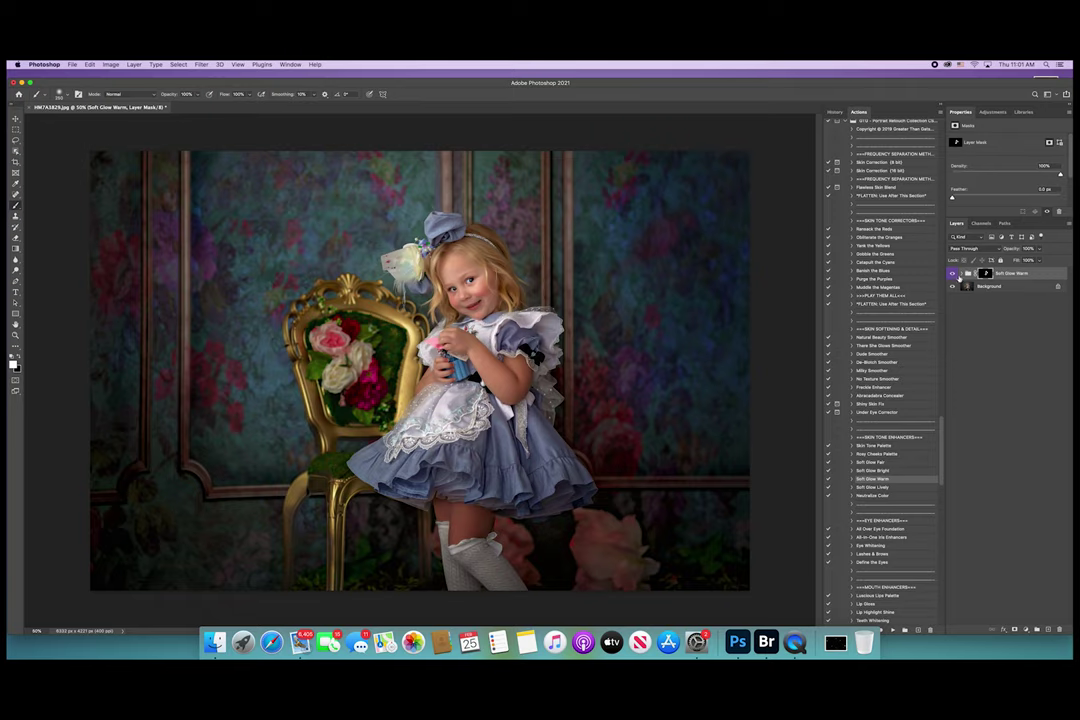
Compare the glow off and on, then flatten the image into one Background layer
left_click(953, 273)
left_click(953, 273)
scroll(868, 294, "up", 15)
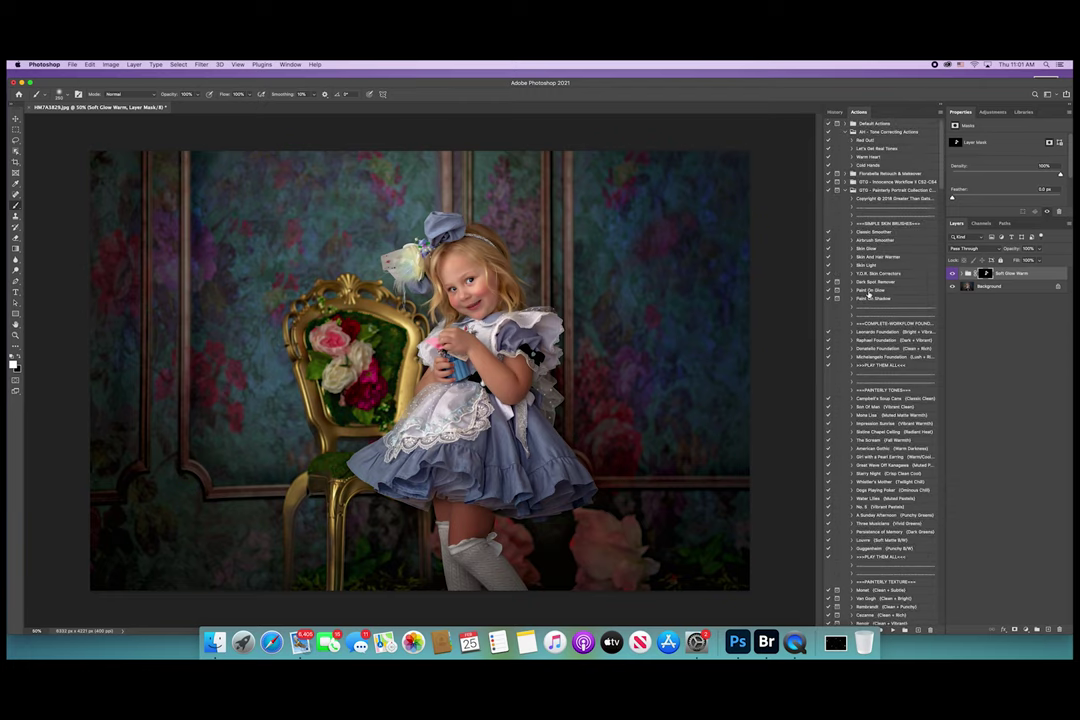
left_click(135, 64)
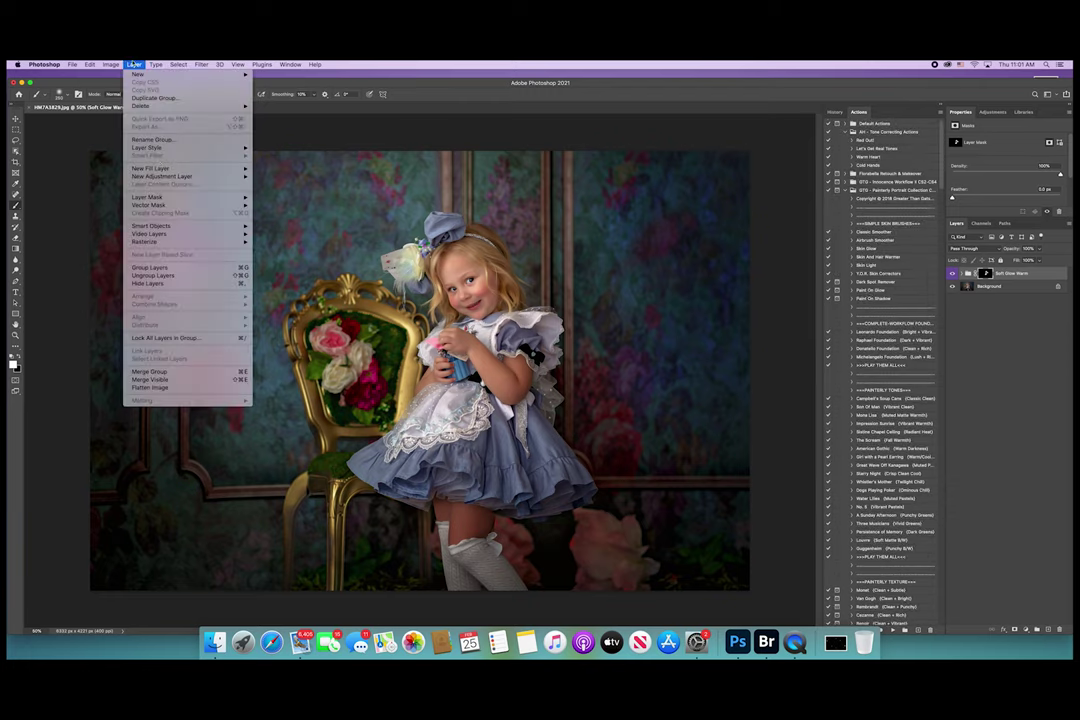
left_click(184, 389)
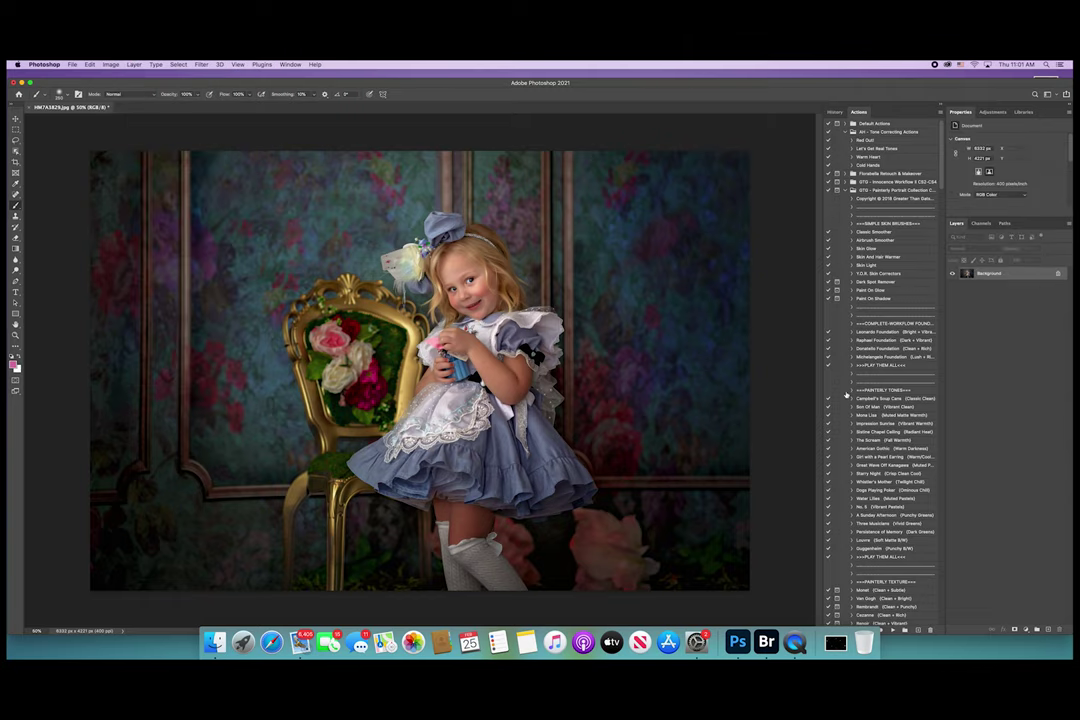
key("super+1")
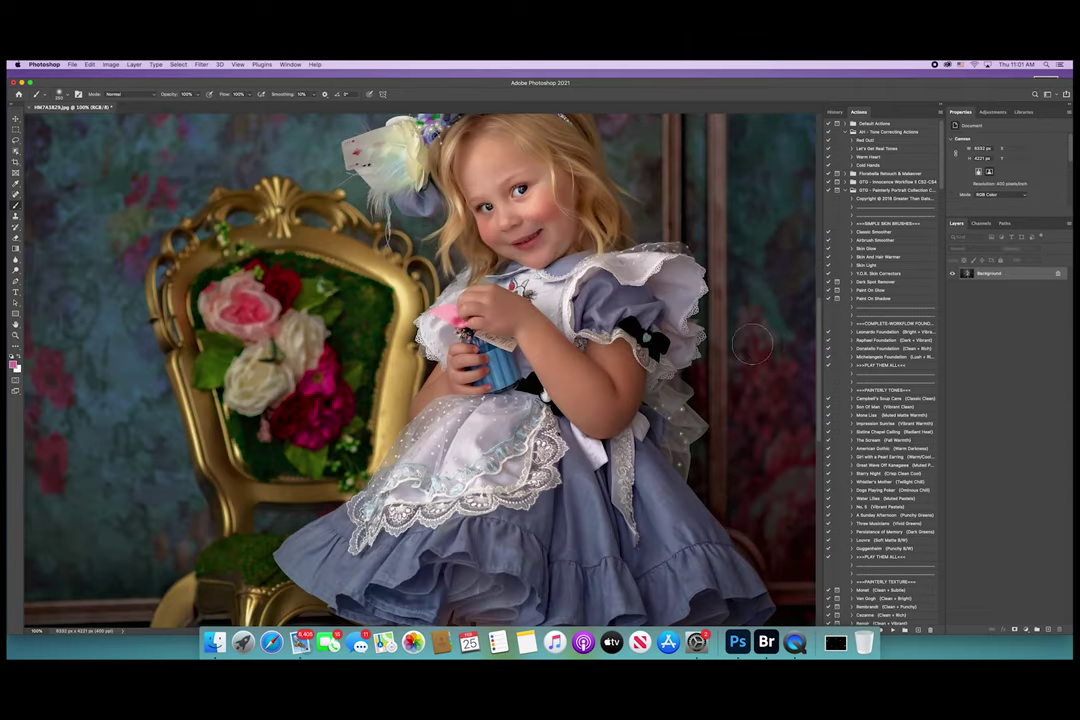
scroll(752, 345, "up", 4)
scroll(752, 345, "right", 4)
scroll(885, 425, "down", 3)
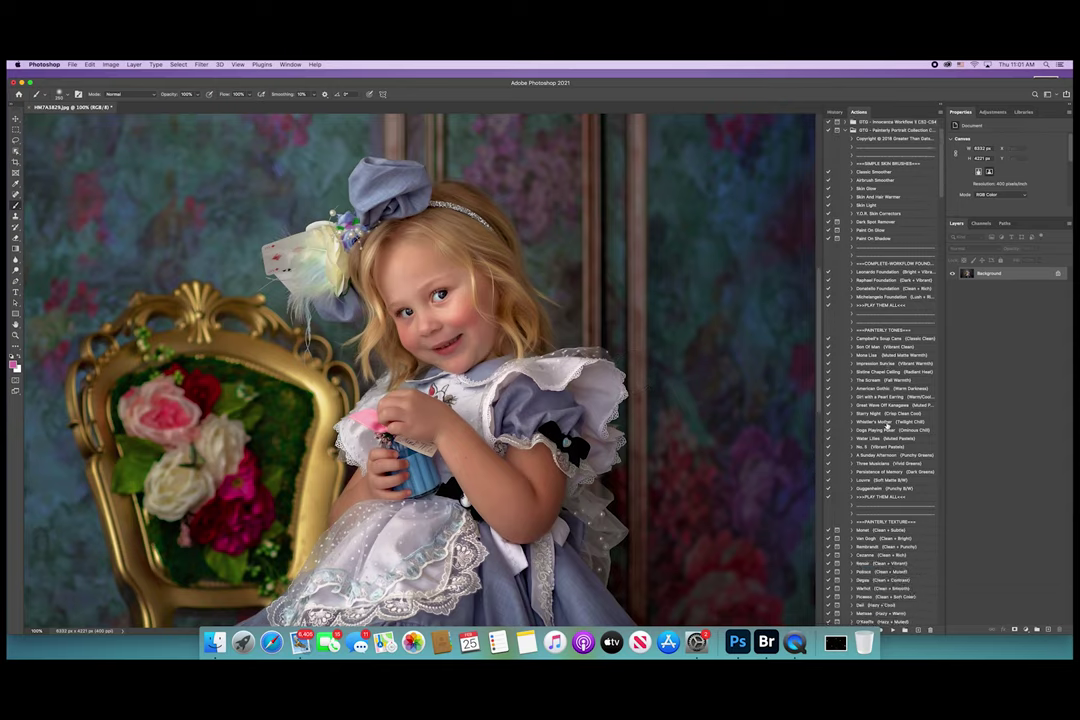
scroll(885, 425, "down", 12)
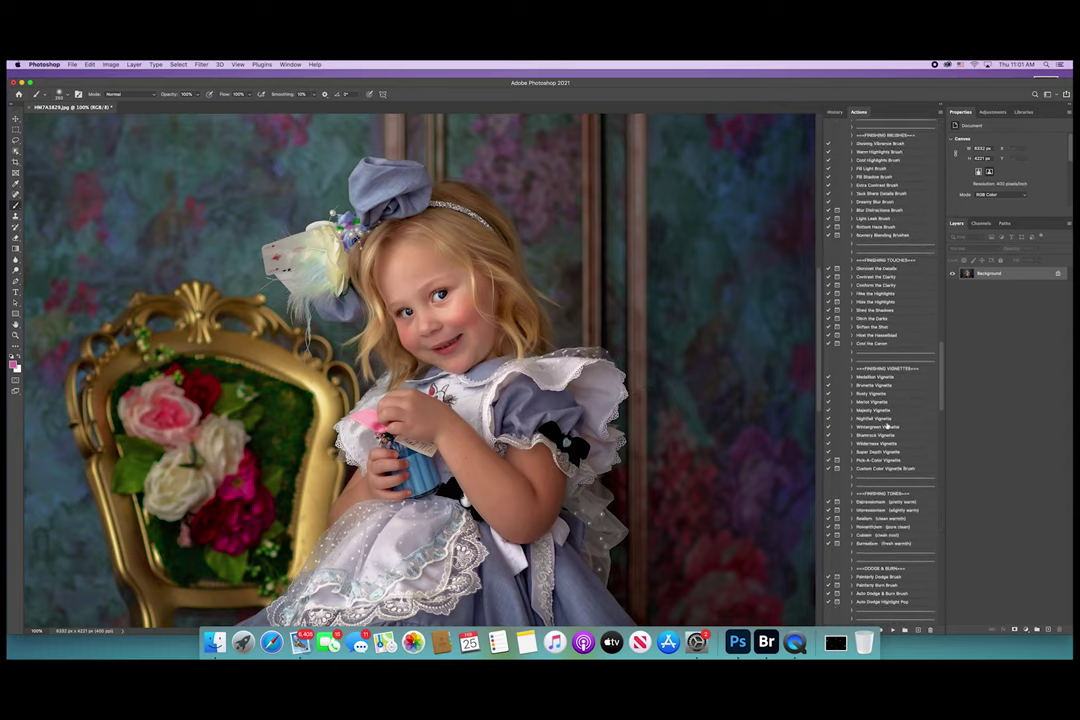
scroll(885, 425, "up", 15)
scroll(133, 205, "up", 10)
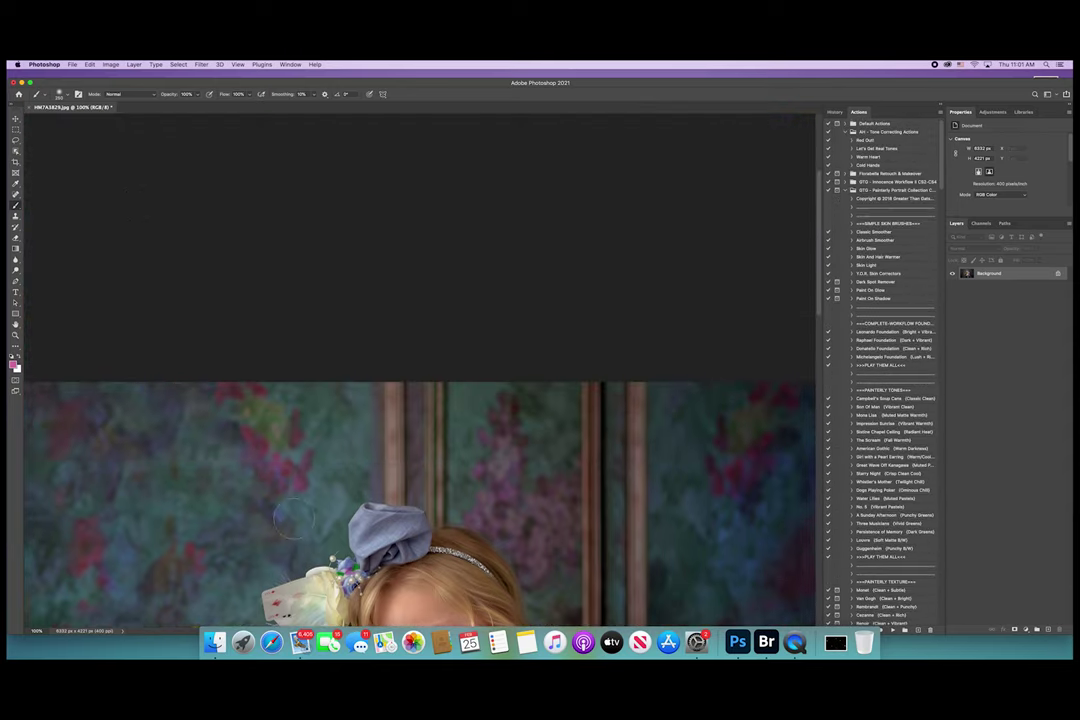
scroll(290, 515, "down", 6)
key("ctrl+0")
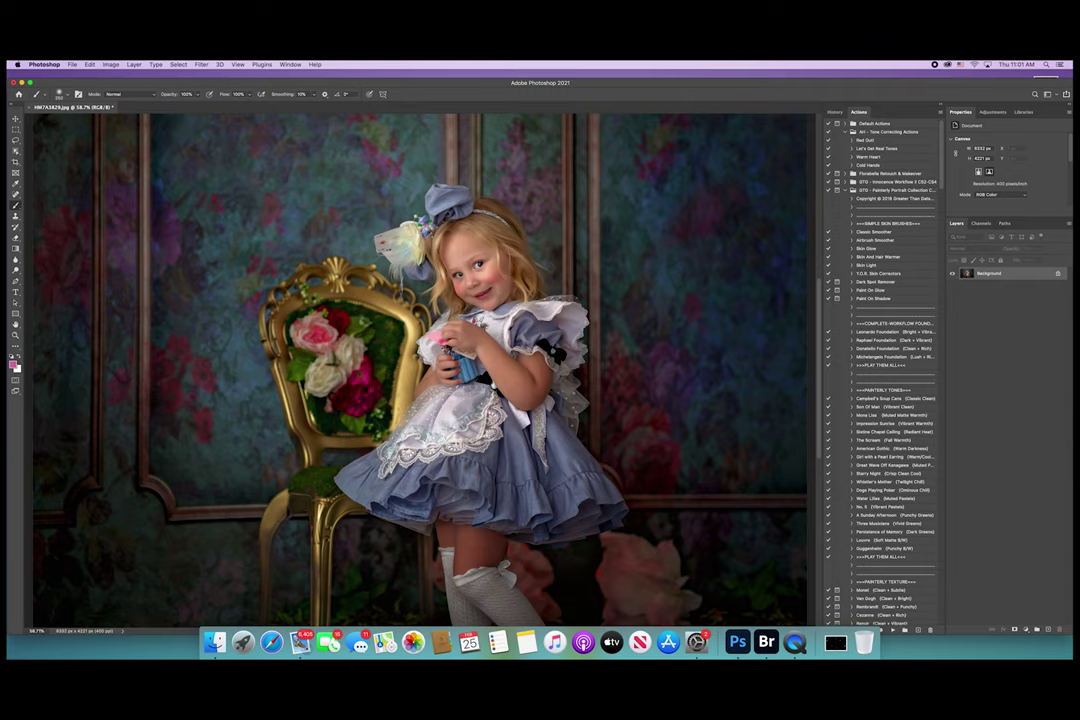
key("ctrl+plus")
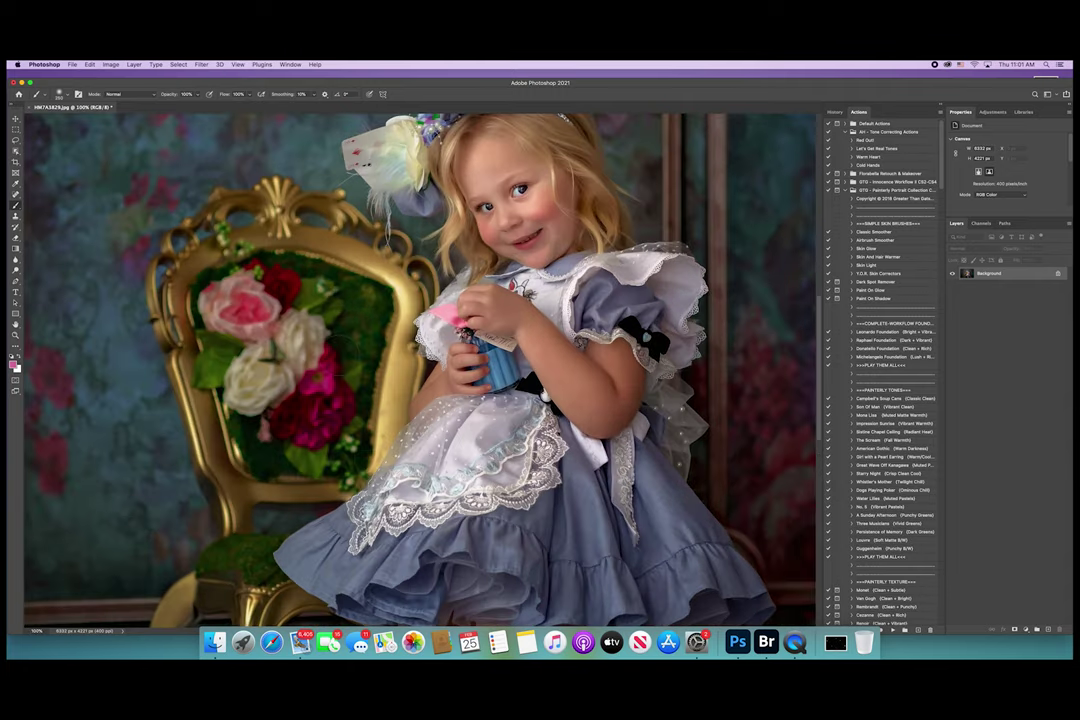
key("ctrl+0")
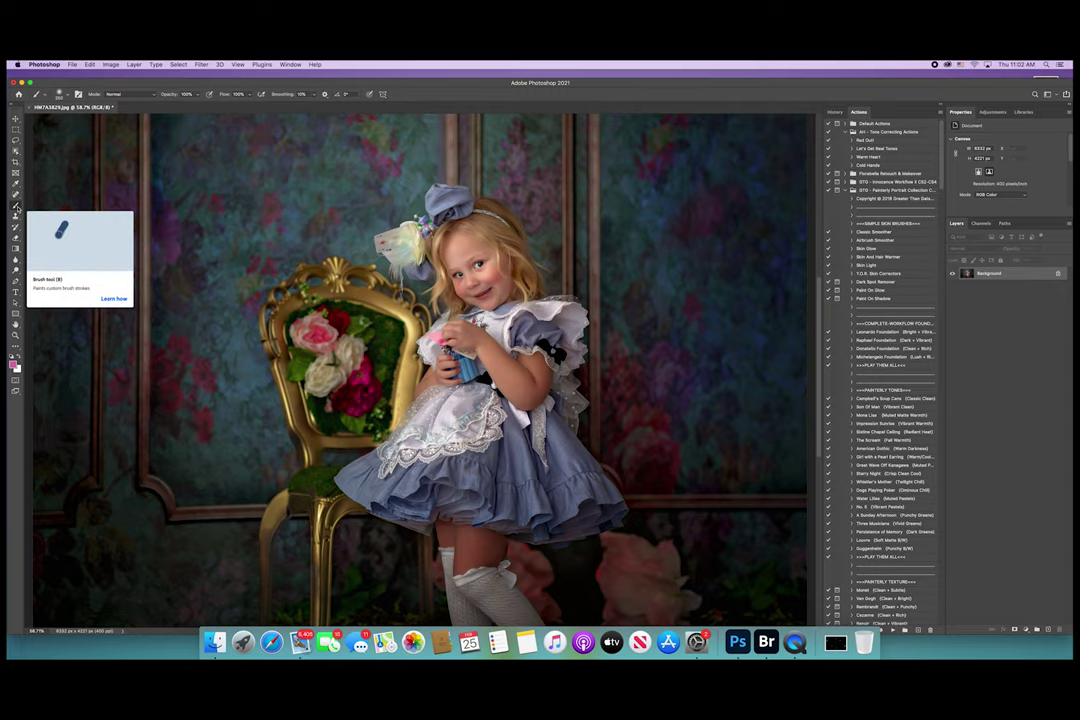
left_click(67, 95)
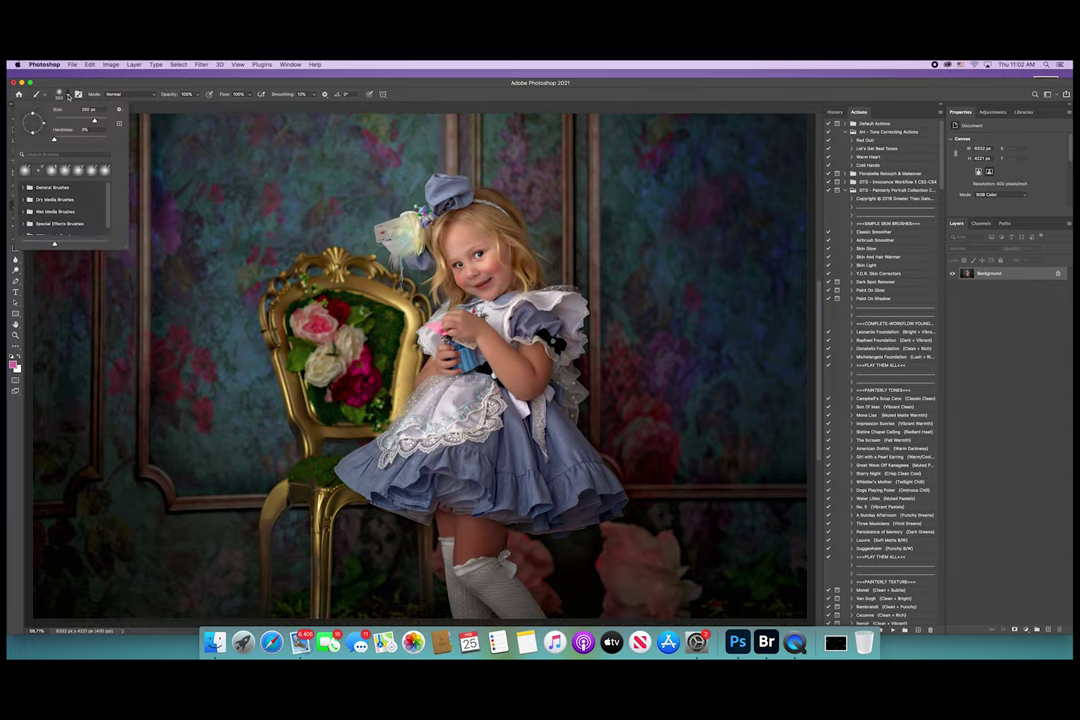
left_click(67, 95)
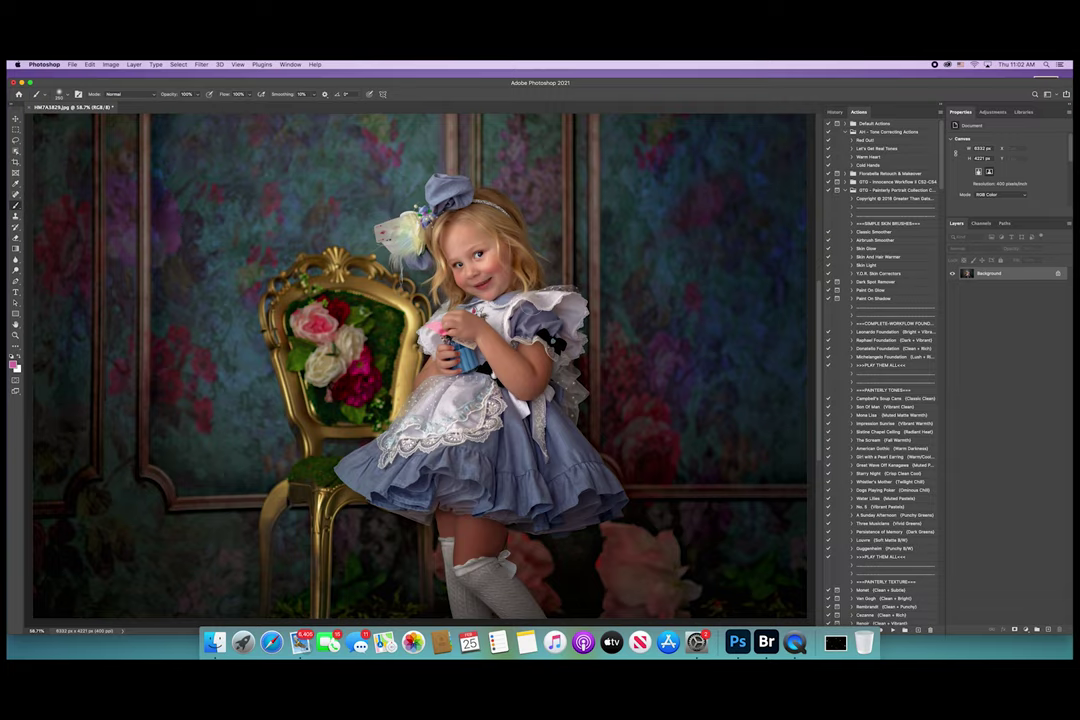
key("super+minus")
key("super+minus")
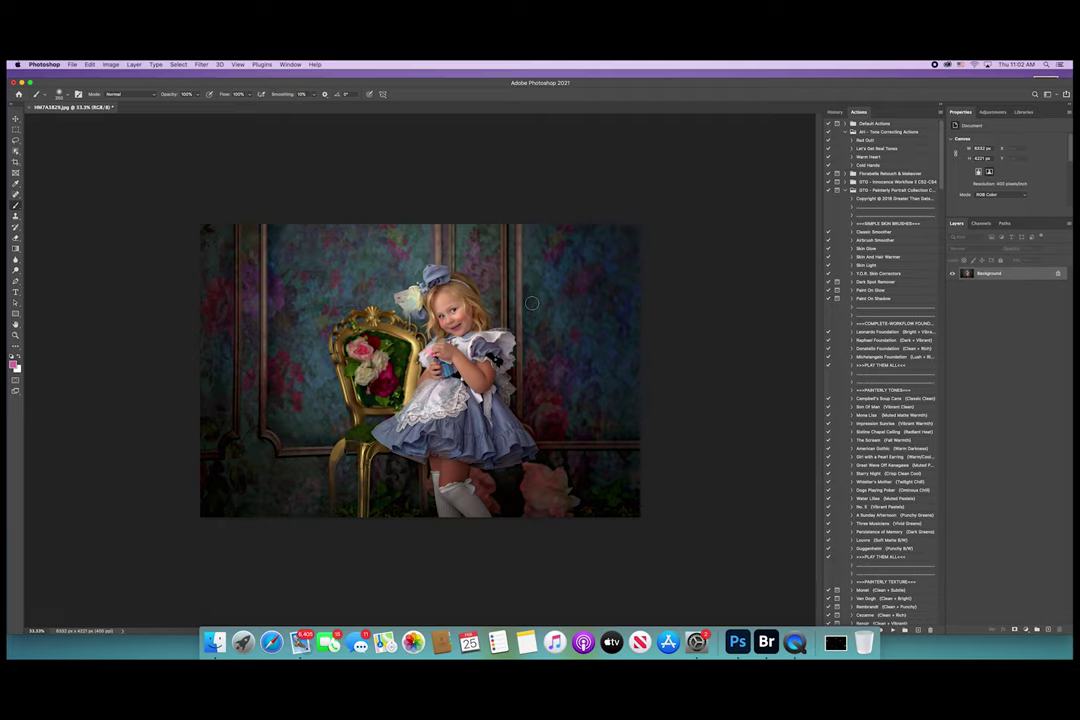